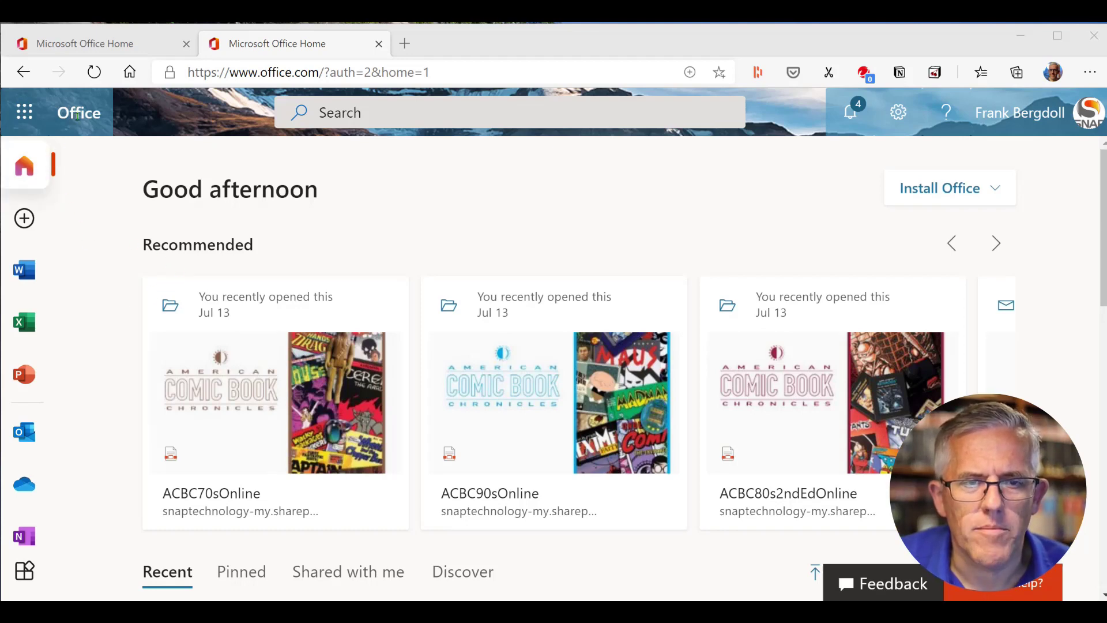
Open the app launcher in Office Home to list Outlook, Word, Excel, OneDrive and the other Microsoft 365 apps
left_click(39, 110)
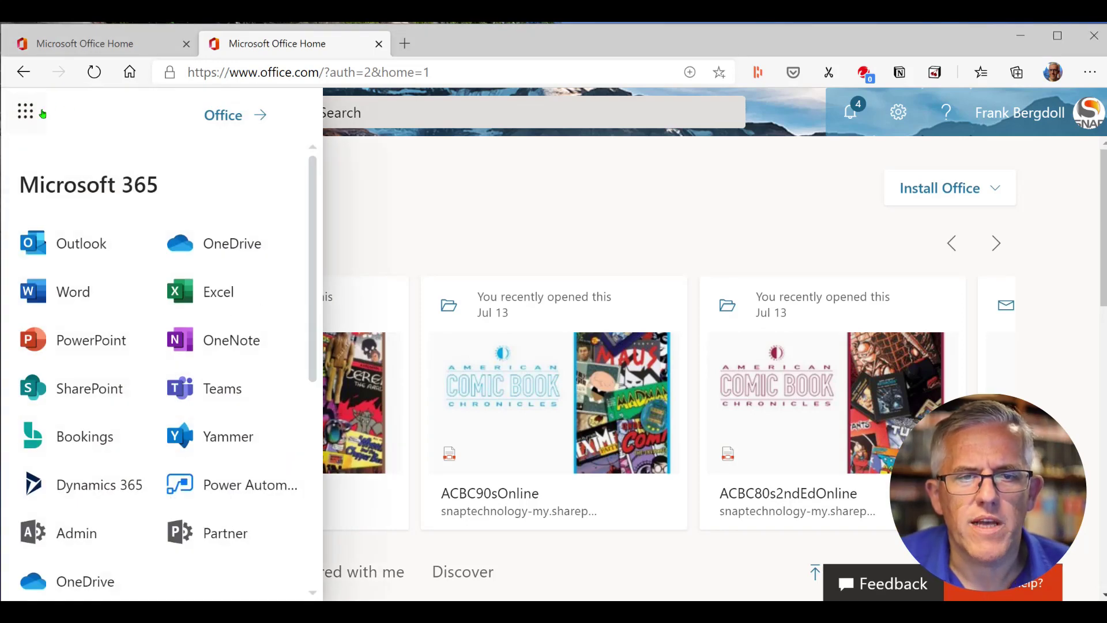
Go to OneDrive, then change 'onedrive' to 'lists' in its web address to reach Microsoft Lists
left_click(223, 249)
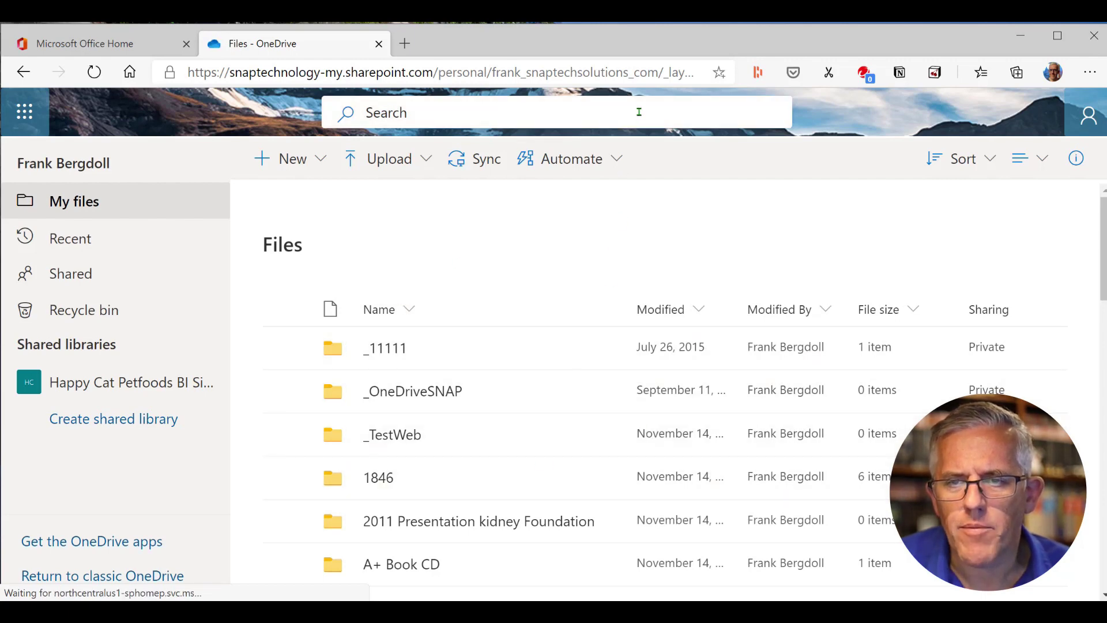
left_click(604, 75)
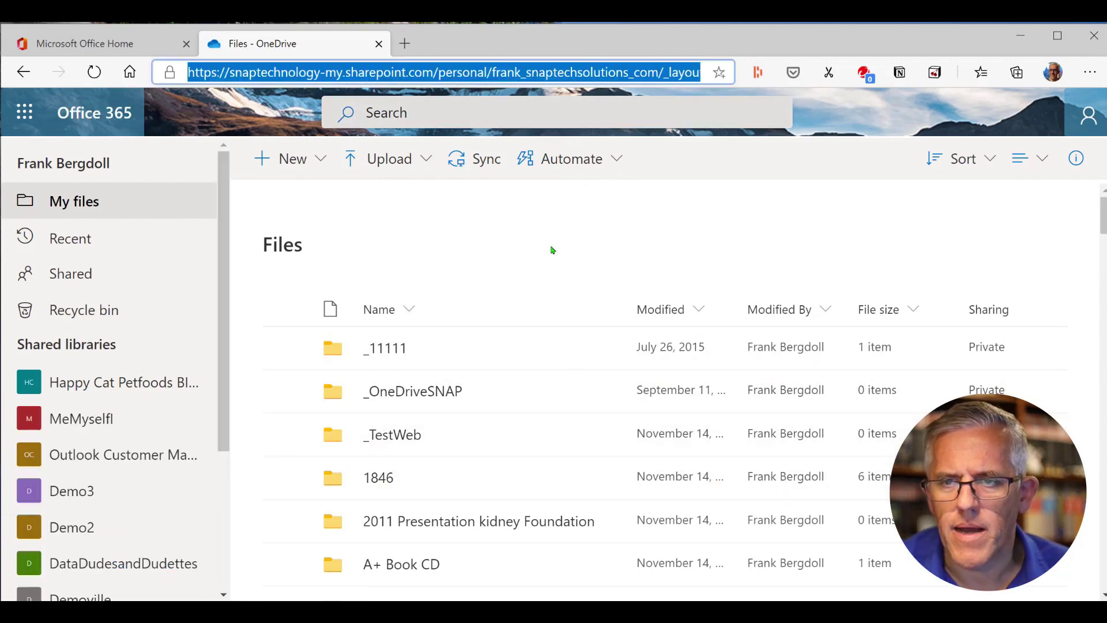
key("End")
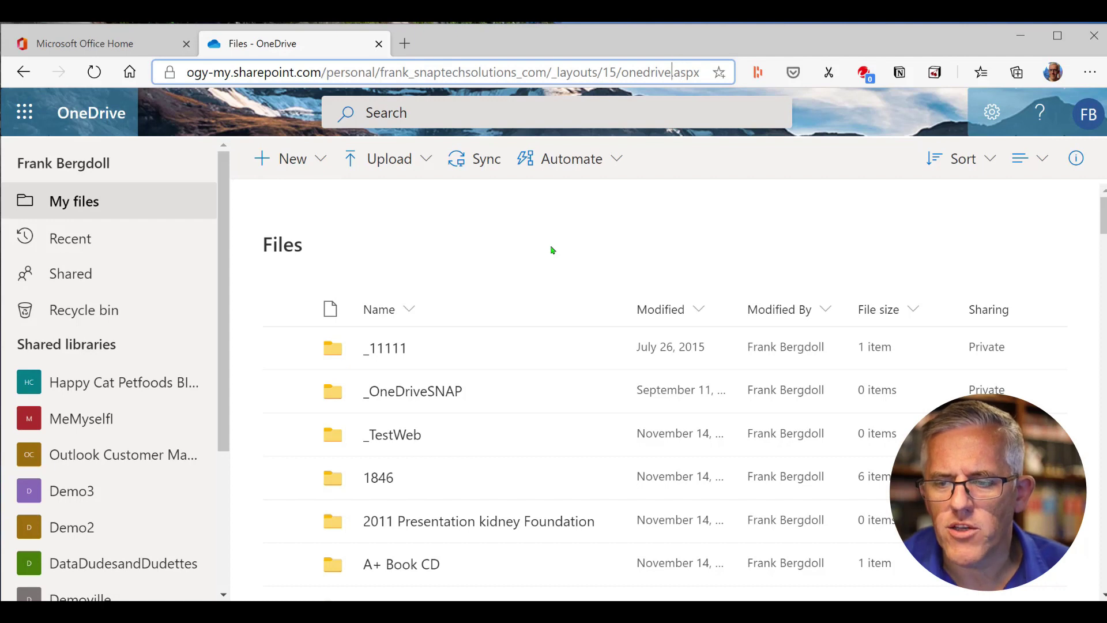
key("Left")
key("Left")
key("Left")
key("Left")
key("BackSpace")
key("BackSpace")
key("BackSpace")
key("BackSpace")
key("BackSpace")
key("BackSpace")
key("BackSpace")
key("BackSpace")
key("BackSpace")
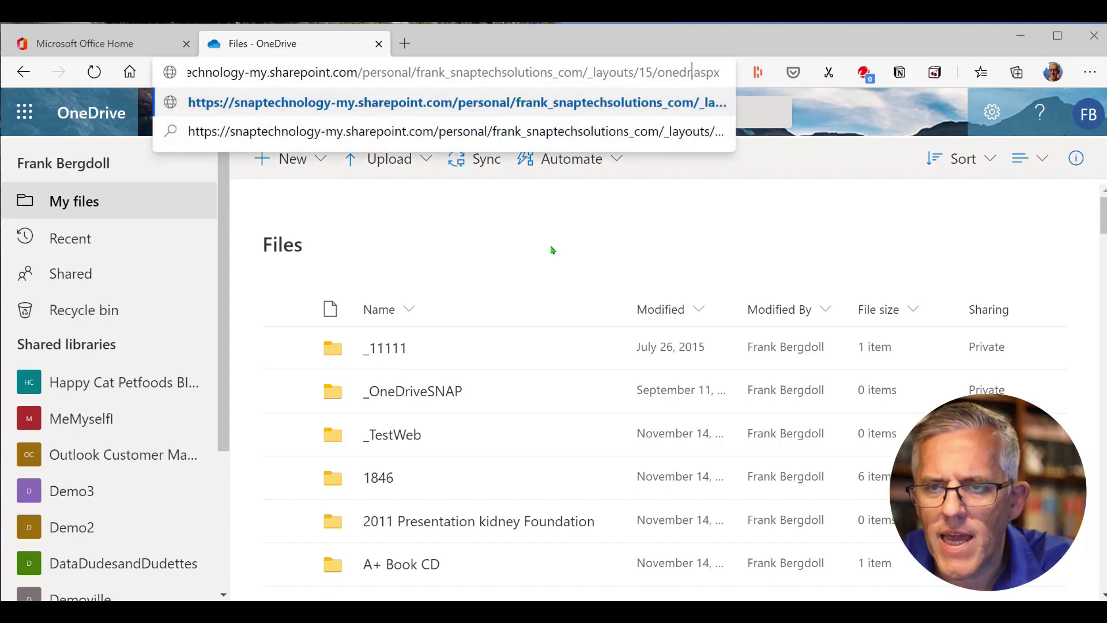
type("lists")
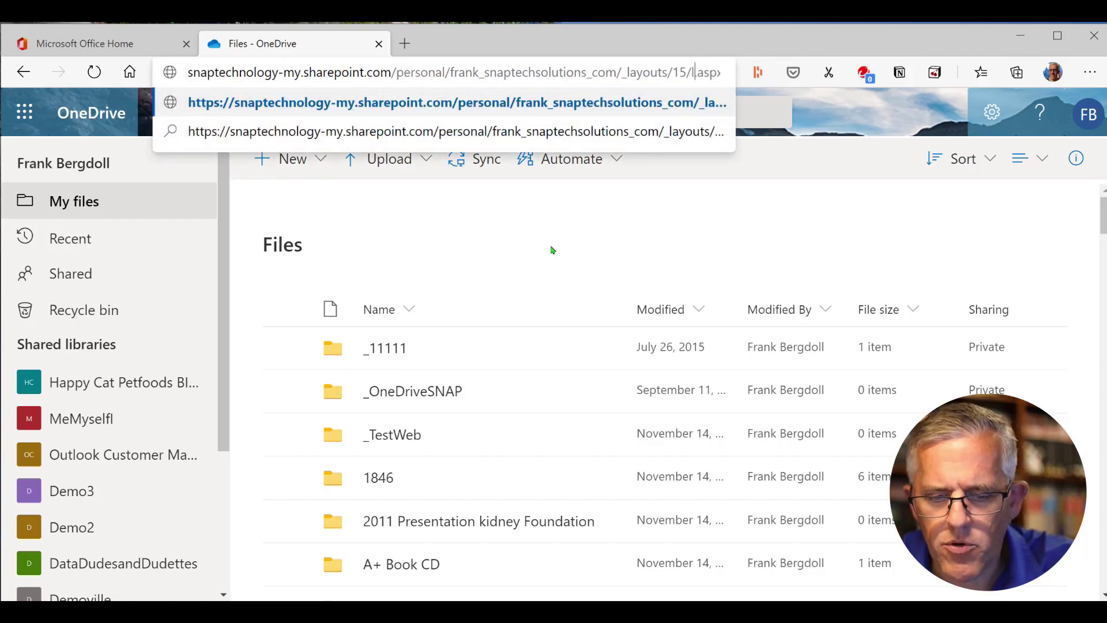
key("Return")
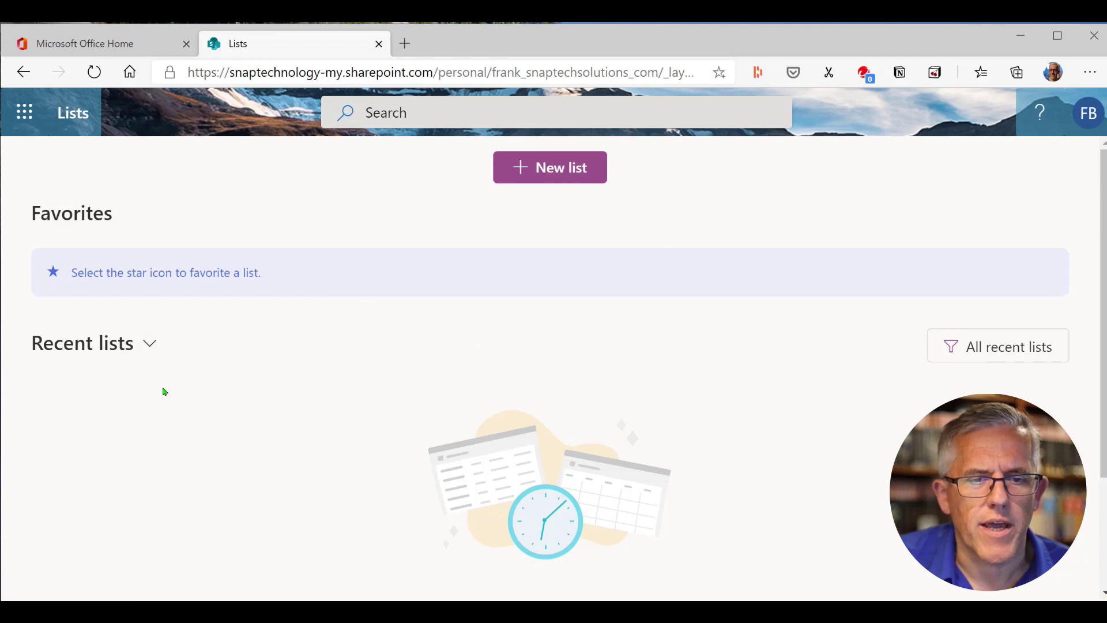
Preview the Event itinerary template's sample columns in Create a list, then close without creating anything
left_click(548, 173)
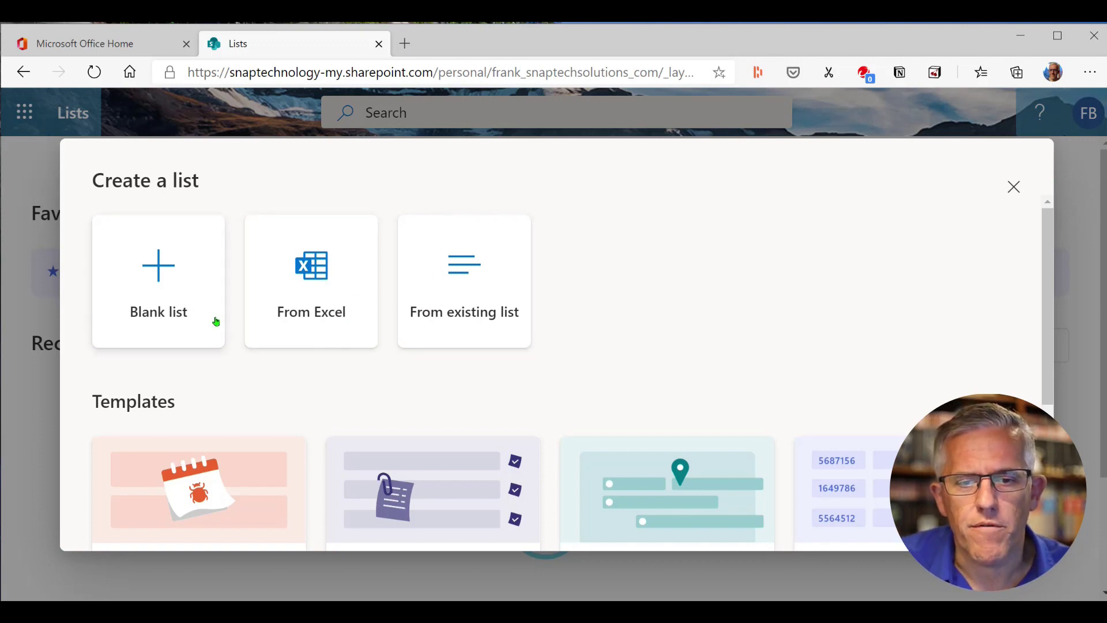
scroll(275, 366, "down", 5)
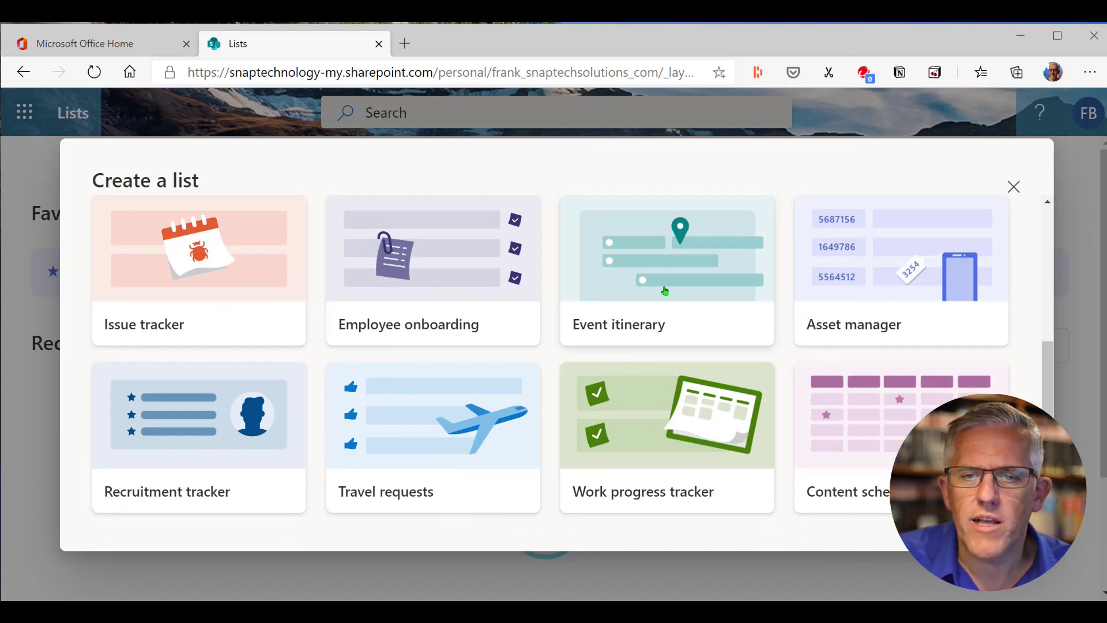
left_click(658, 257)
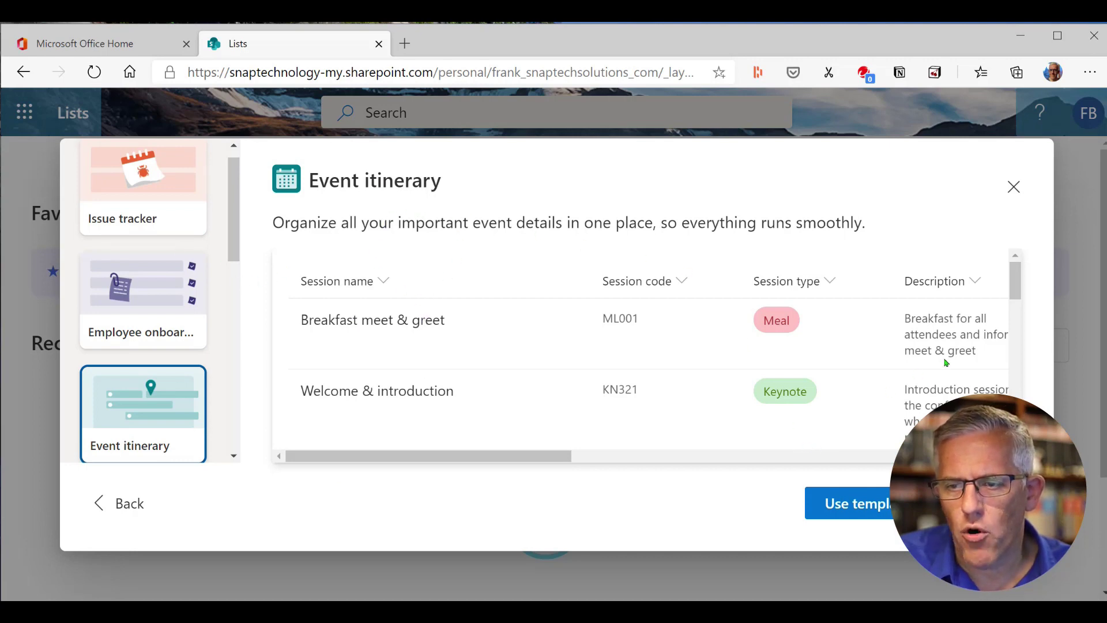
left_click_drag(1014, 300, 1009, 373)
scroll(429, 355, "up", 10)
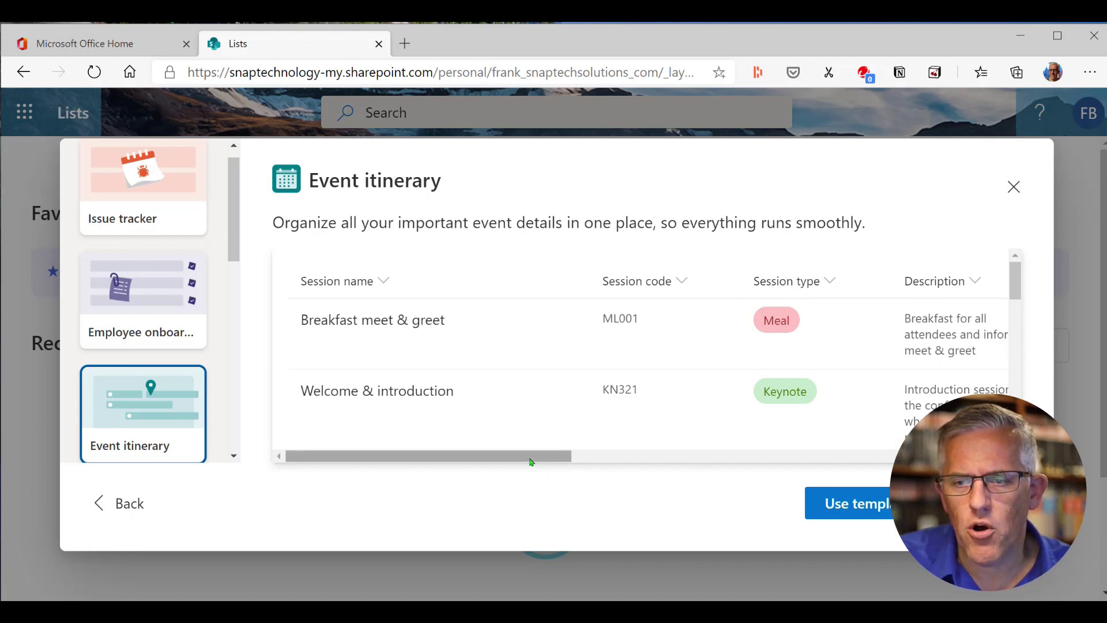
left_click_drag(531, 462, 964, 502)
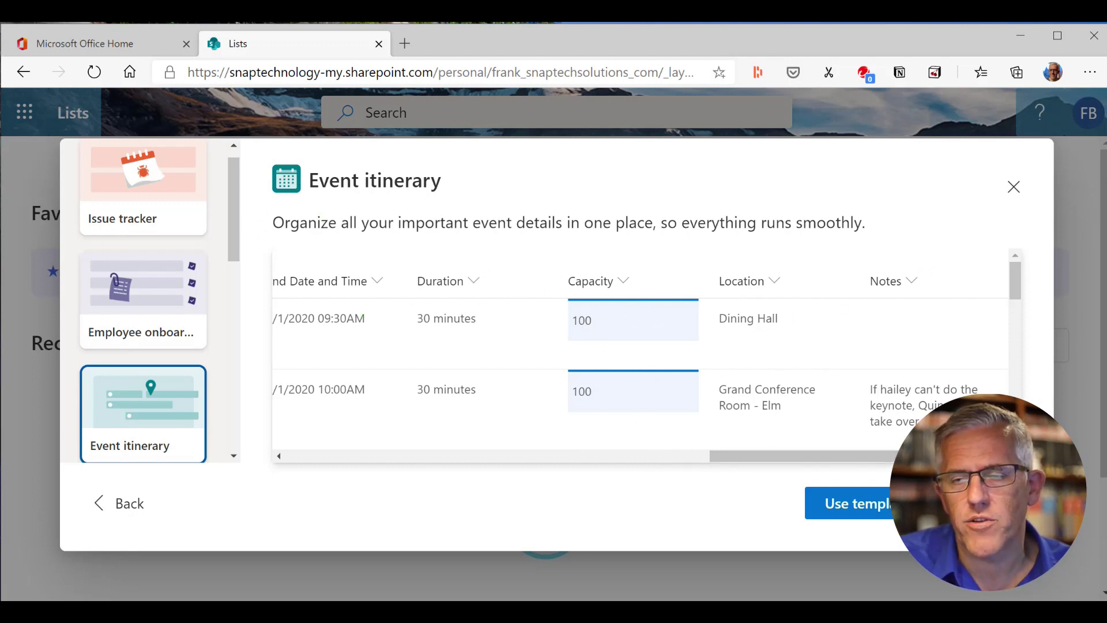
key("Escape")
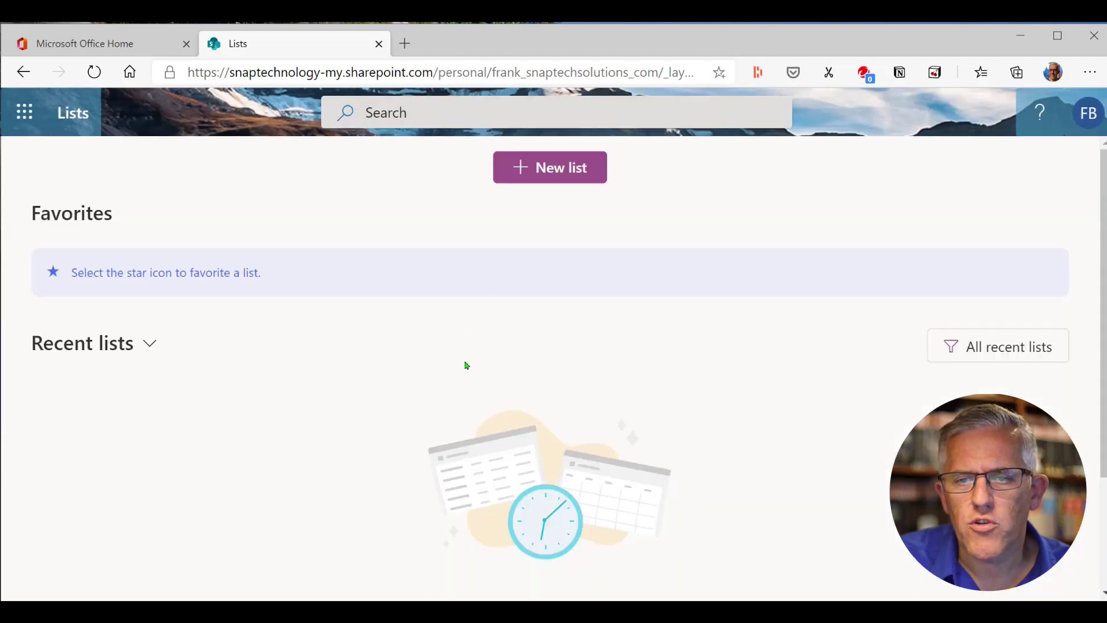
Start a blank list named 'Demo for Cool People that hit the Like button' with description 'Demo'
left_click(548, 170)
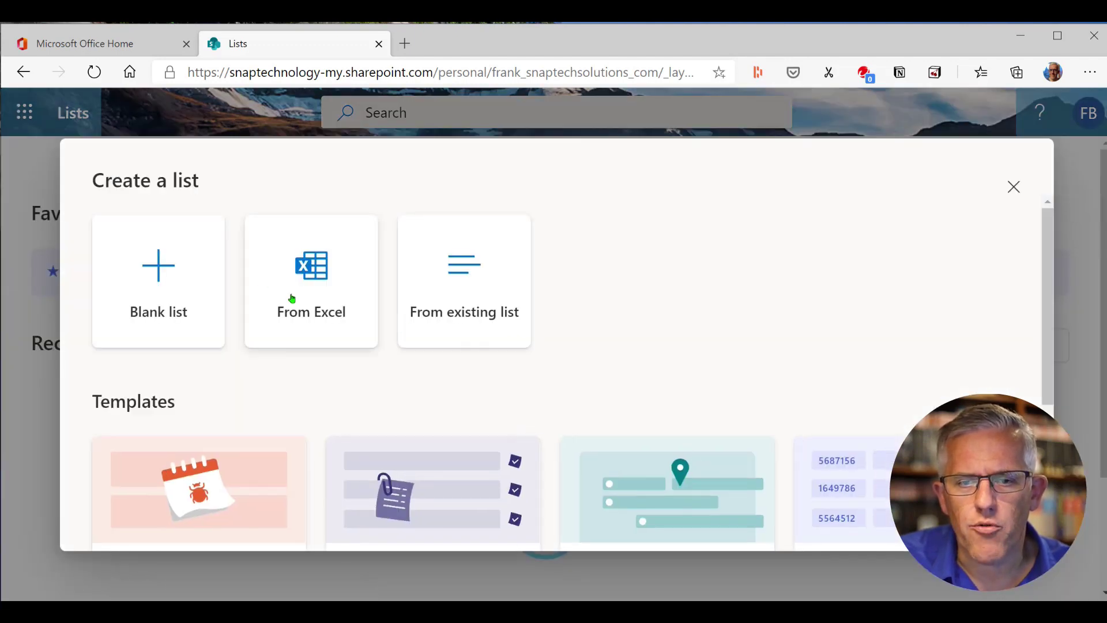
left_click(162, 283)
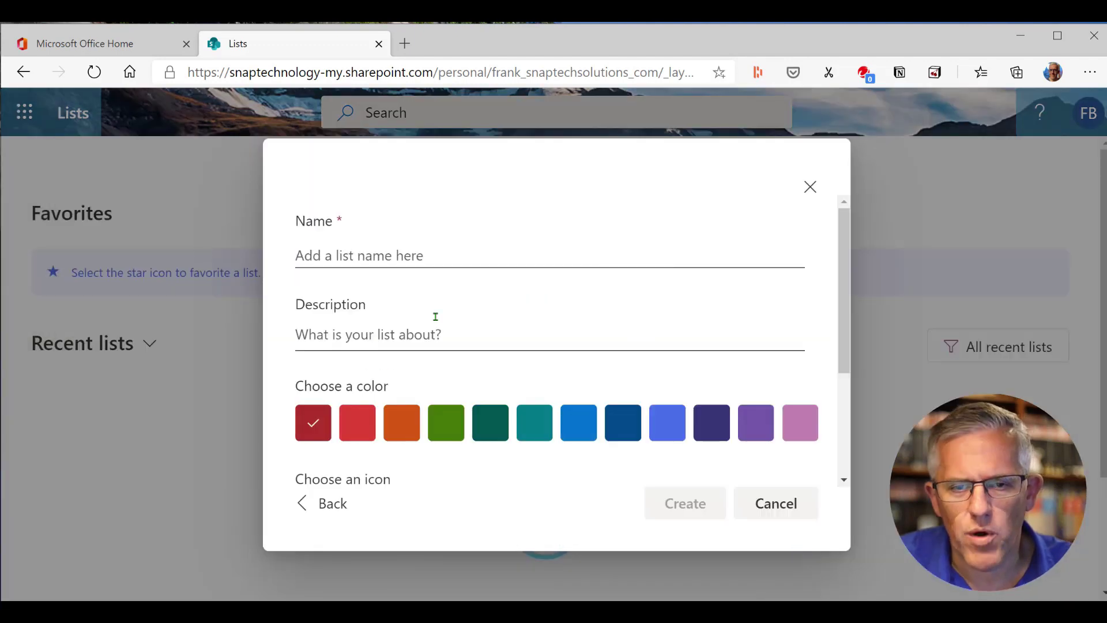
left_click(400, 255)
type("Demo for")
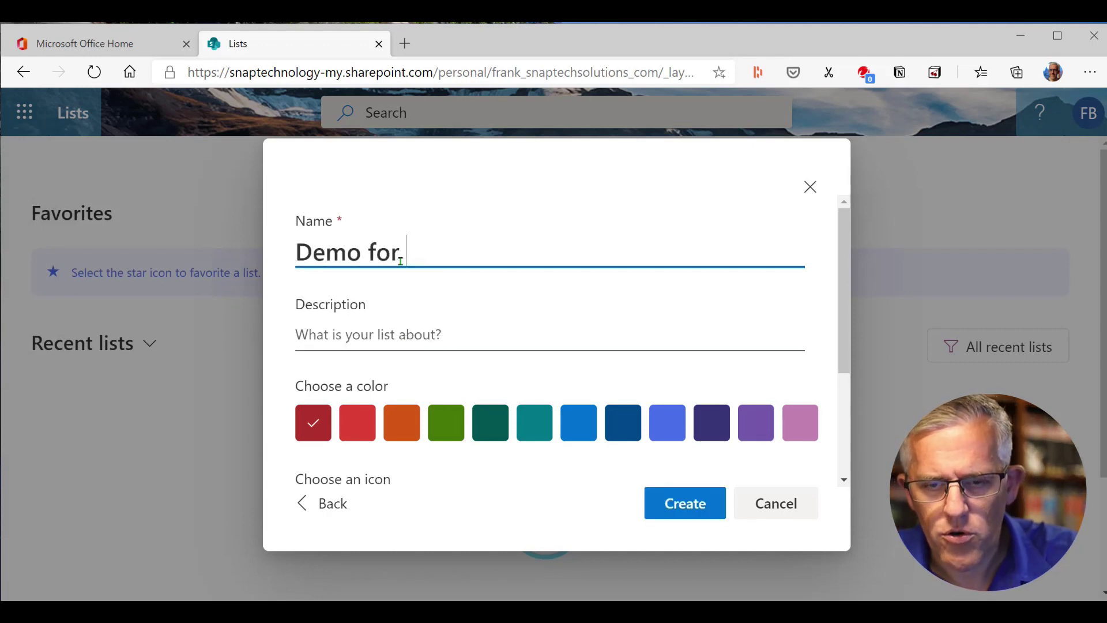
type(" Cool ")
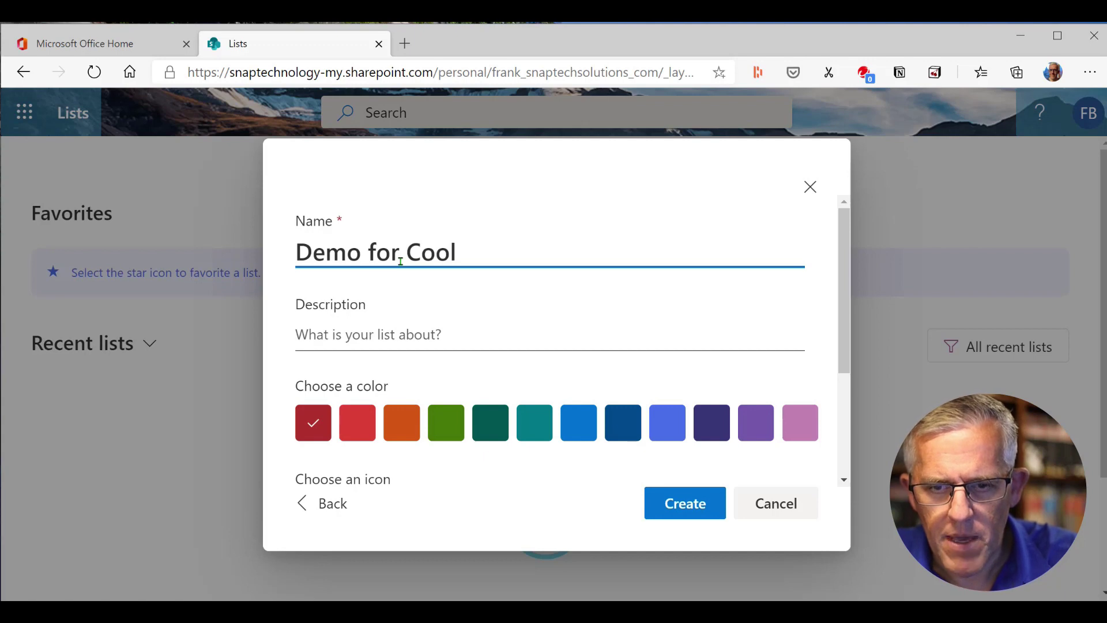
type("People tha")
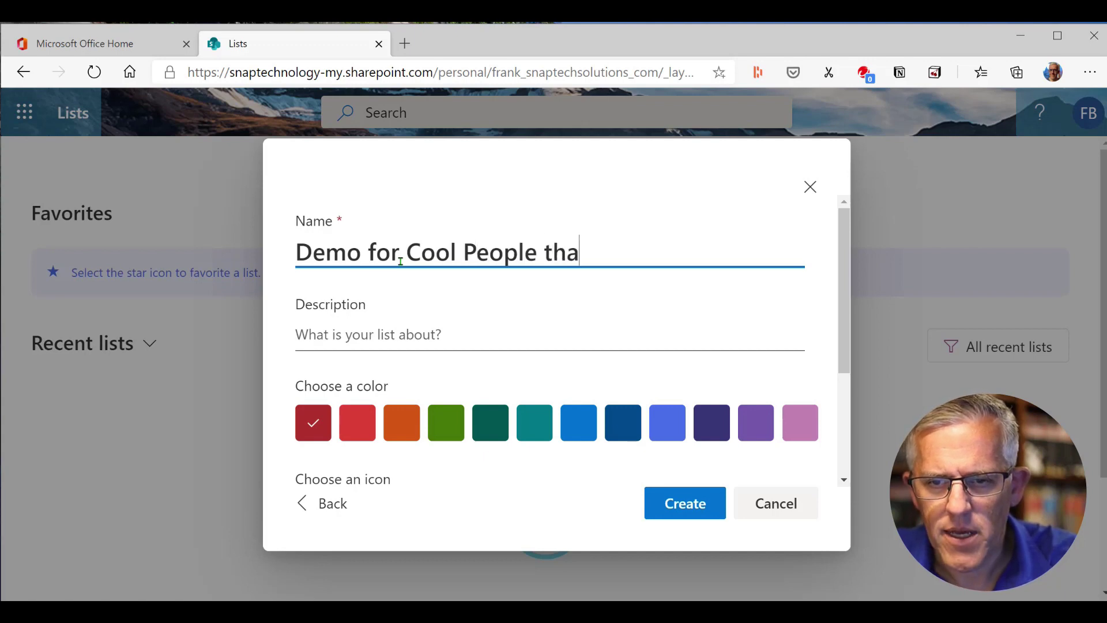
type("t hit the Lik")
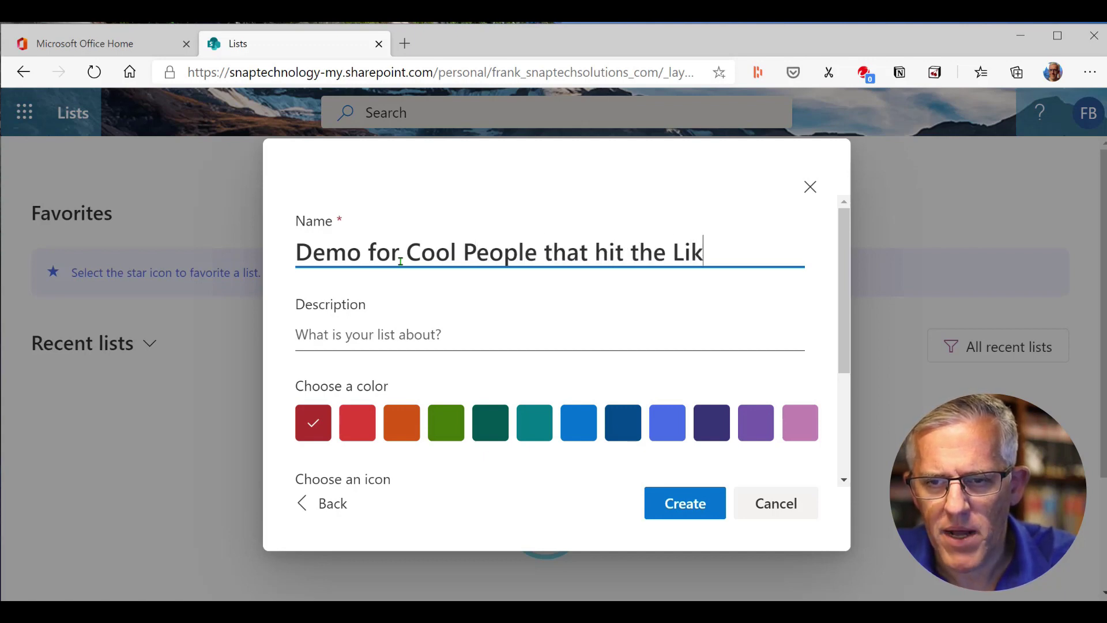
type("e butoon")
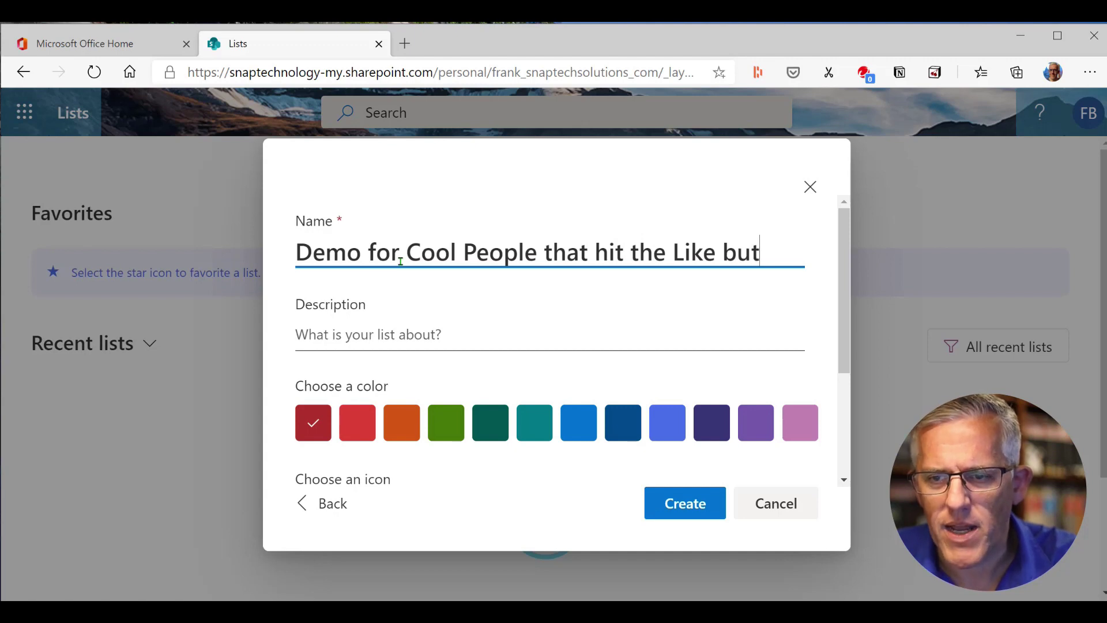
key("BackSpace")
key("BackSpace")
key("BackSpace")
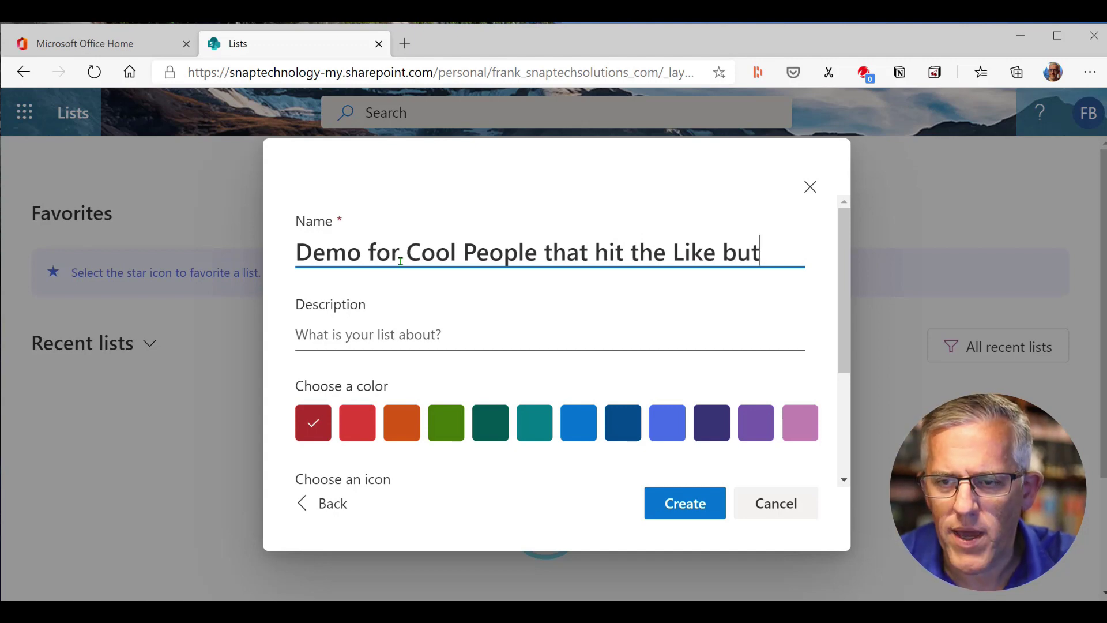
type("ton")
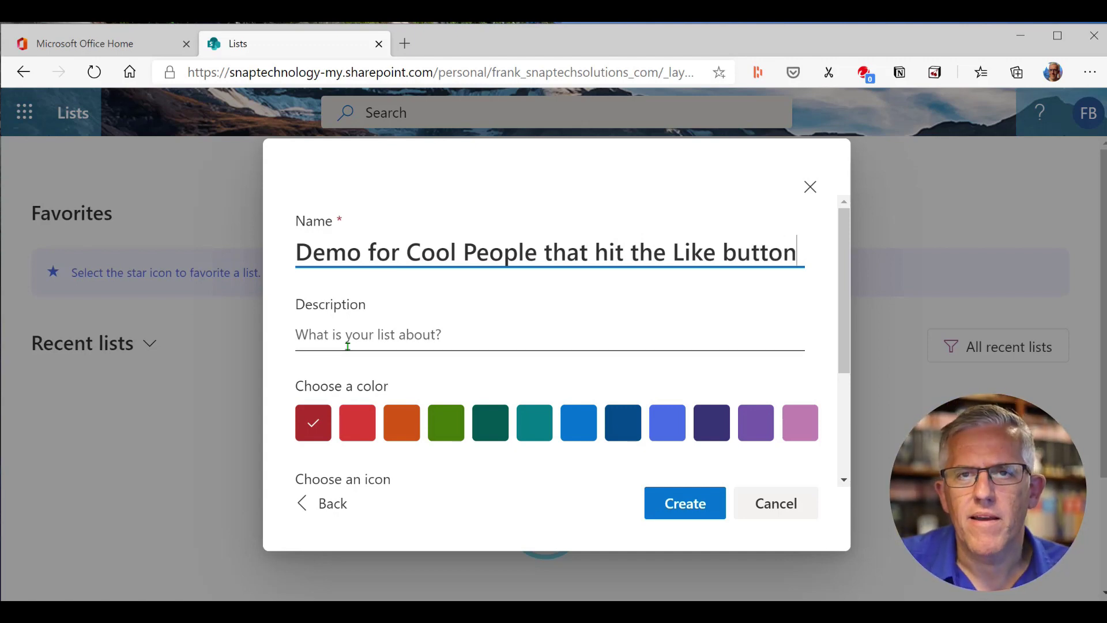
left_click(347, 336)
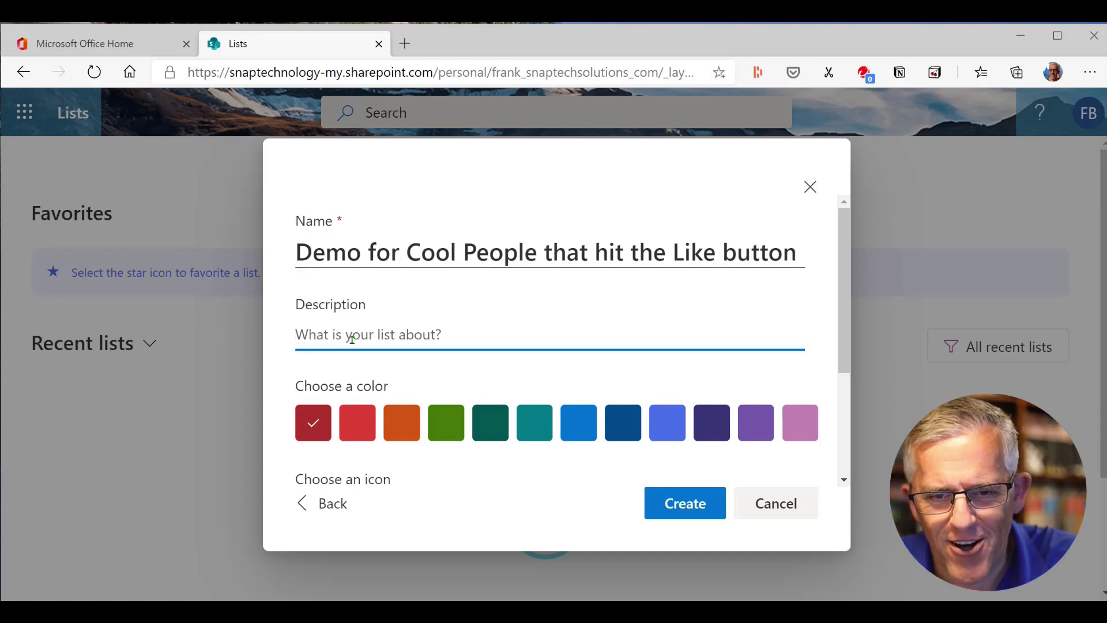
type("Demo")
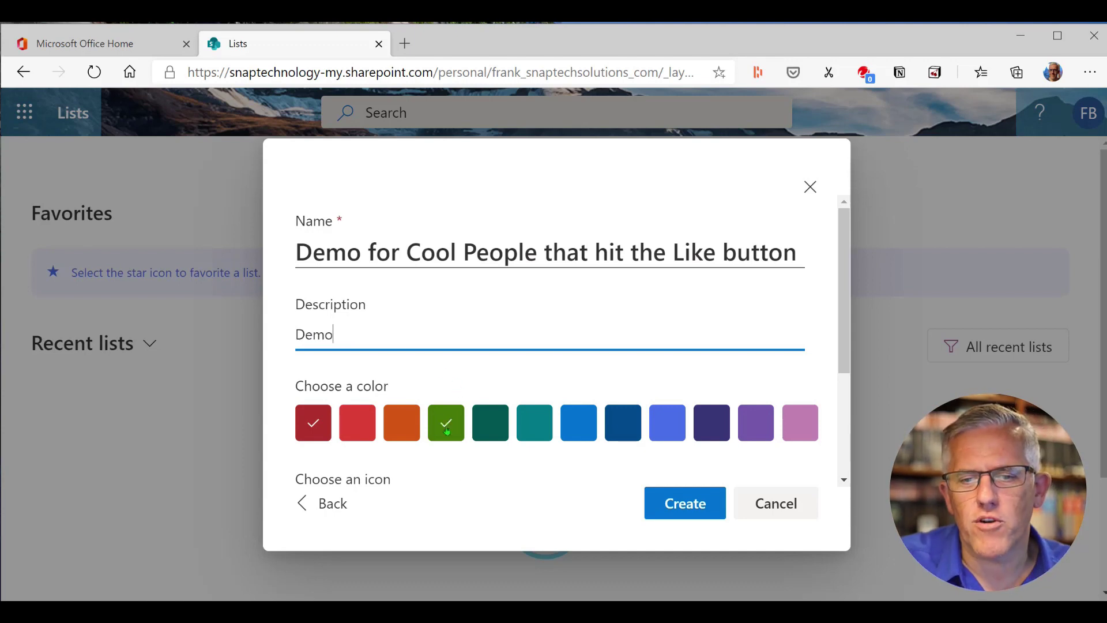
Make the list green with a flask icon, keep it in My lists, and create it
left_click(446, 422)
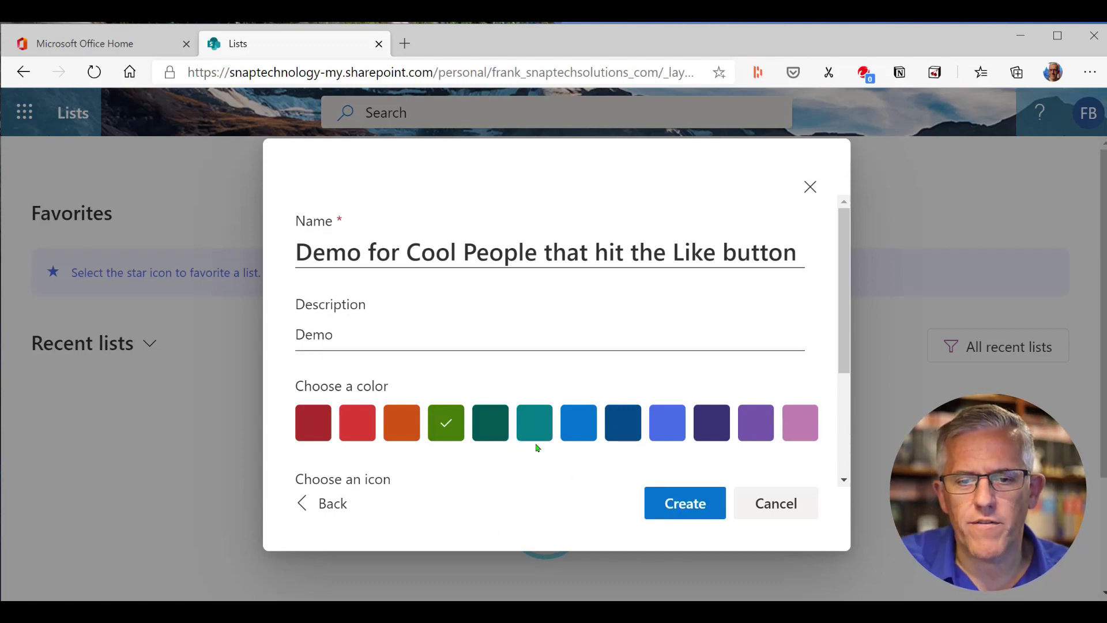
scroll(576, 445, "down", 2)
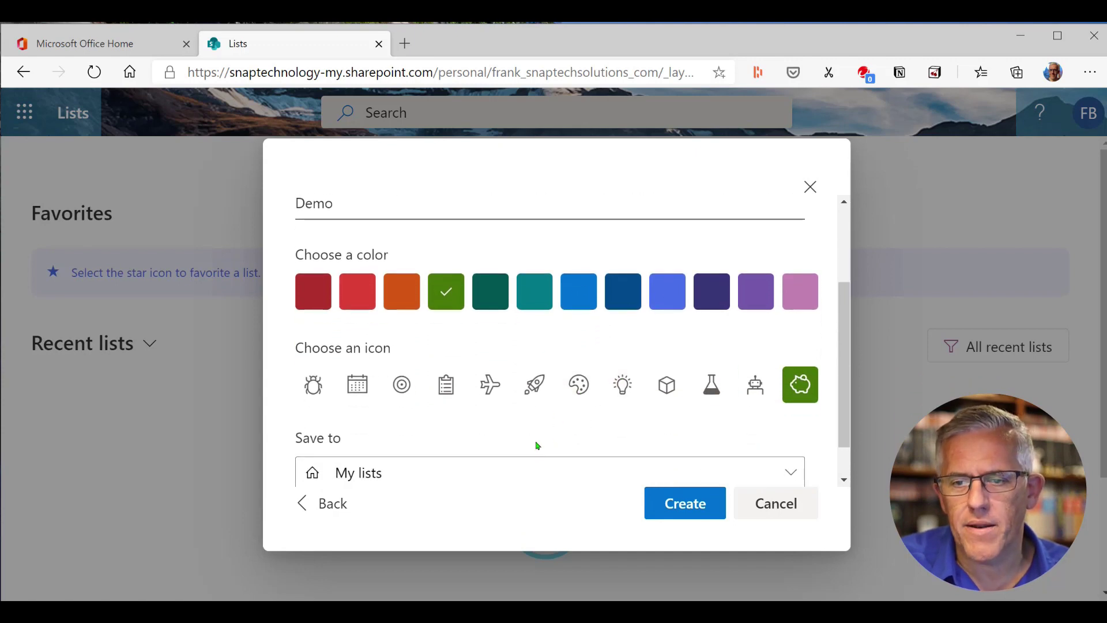
left_click(714, 388)
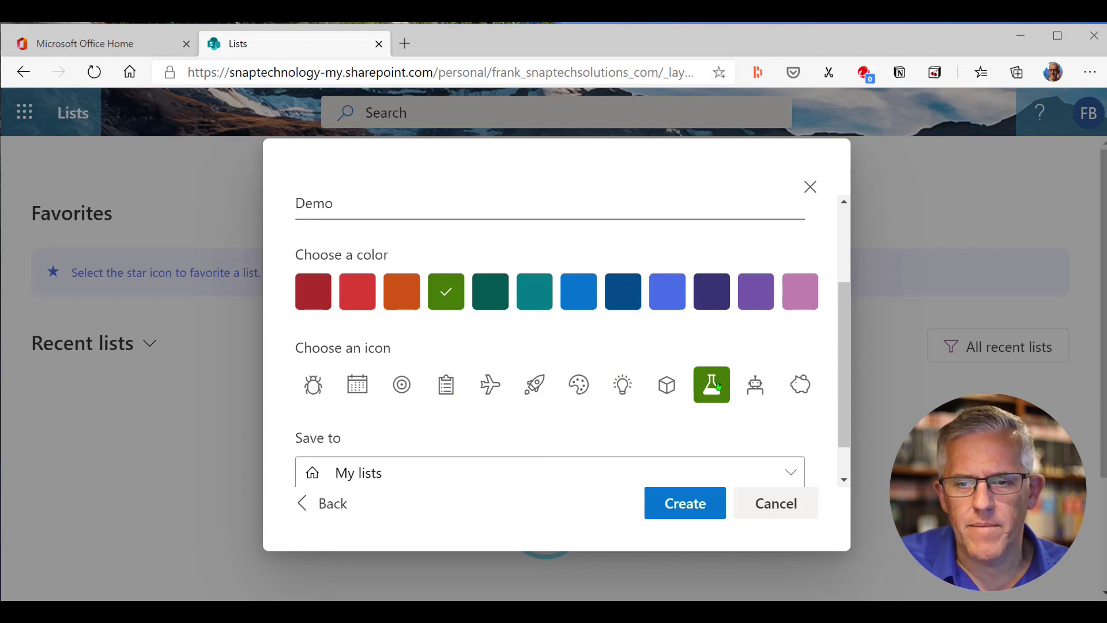
scroll(554, 426, "down", 1)
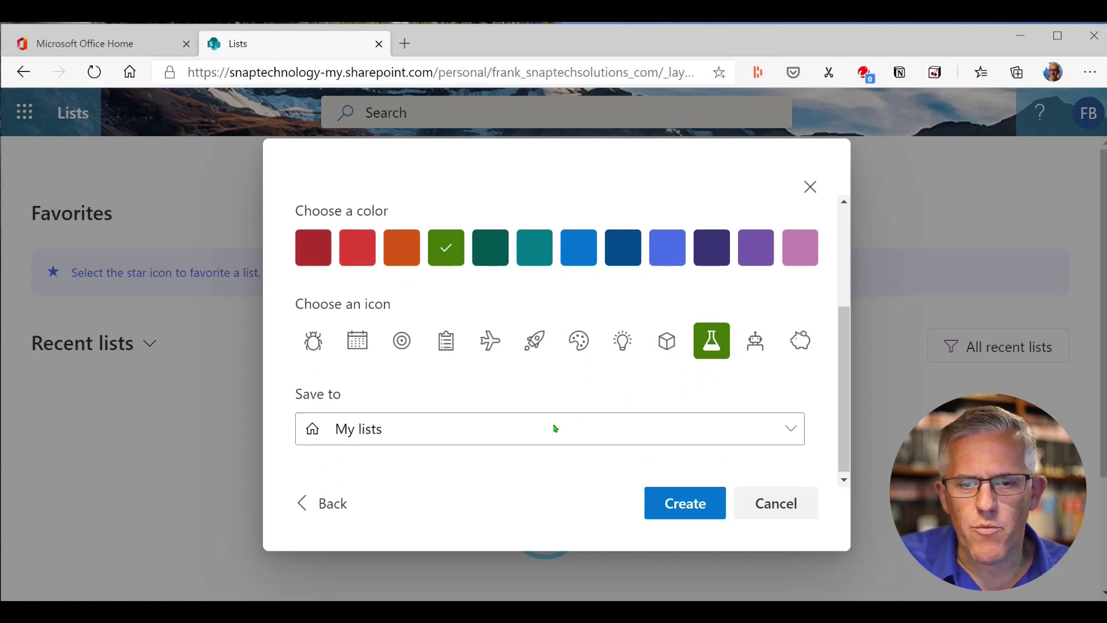
left_click(790, 426)
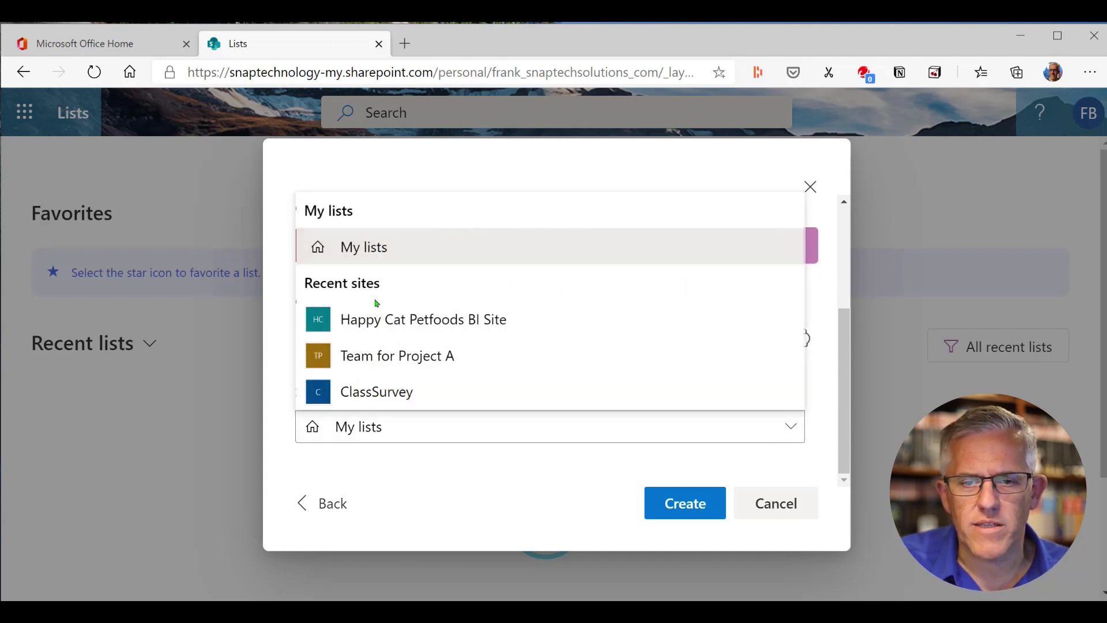
left_click(428, 475)
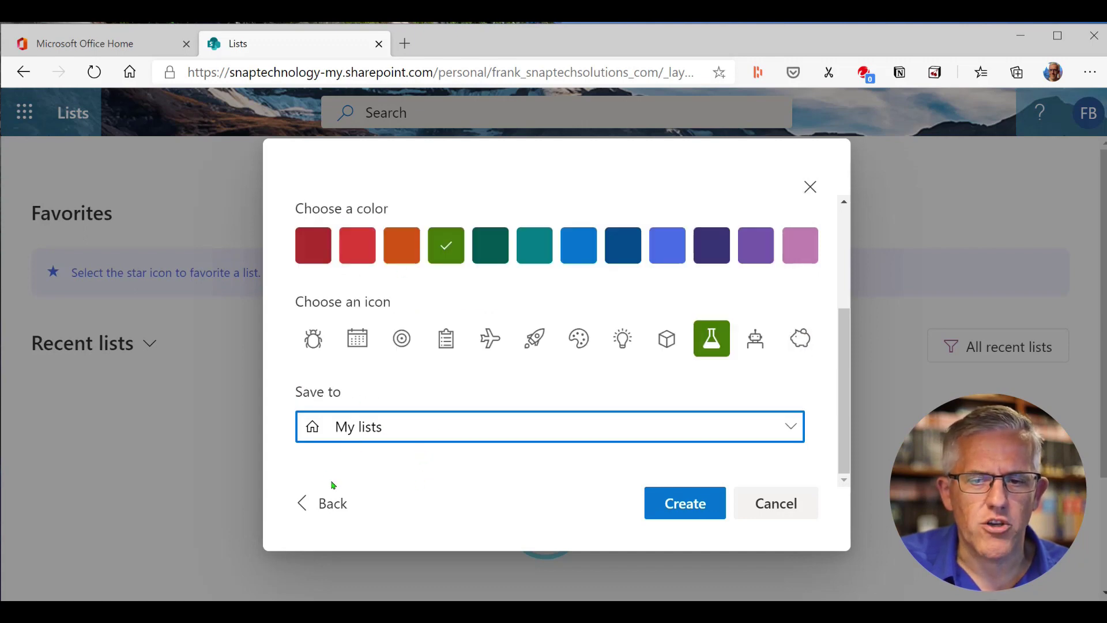
left_click(678, 500)
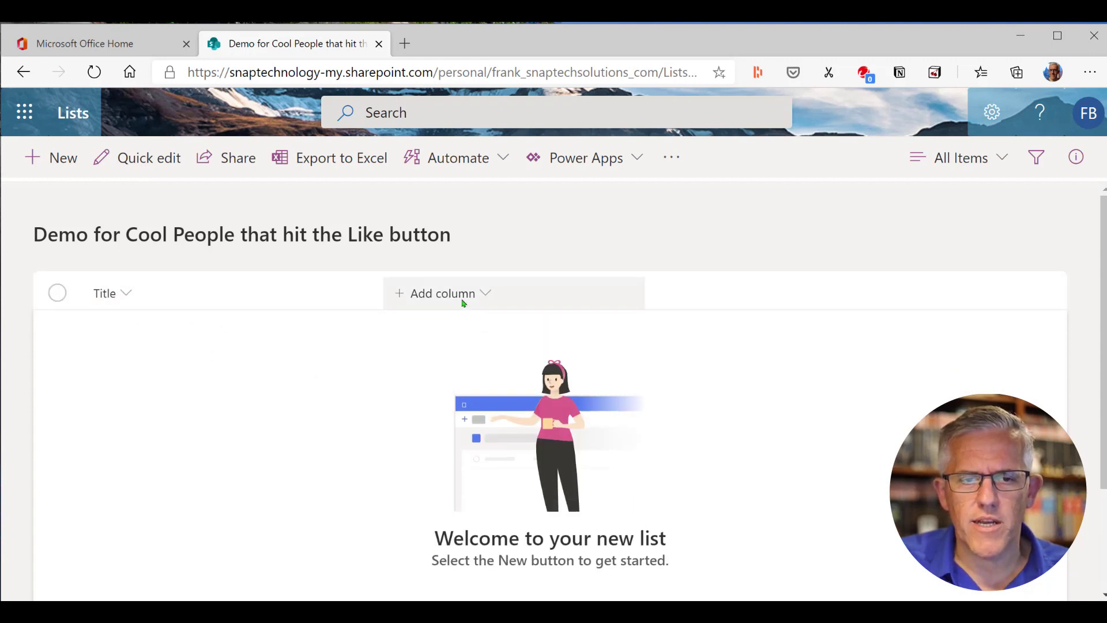
Glance at the Title column's menu, then show the Add column types from Single line of text to Currency
left_click(126, 297)
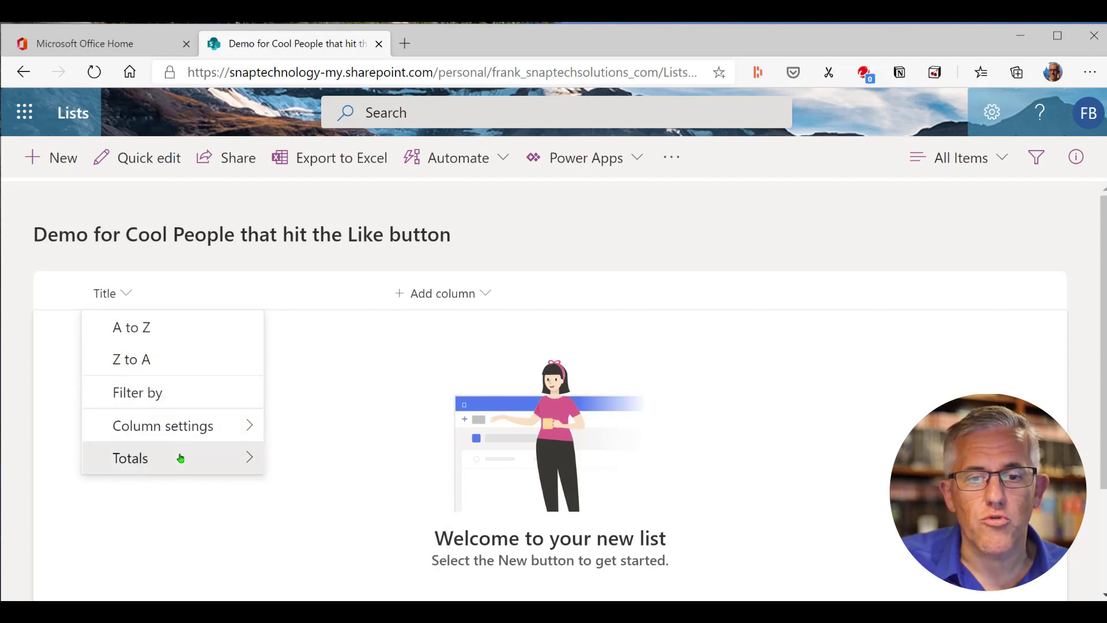
mouse_move(206, 469)
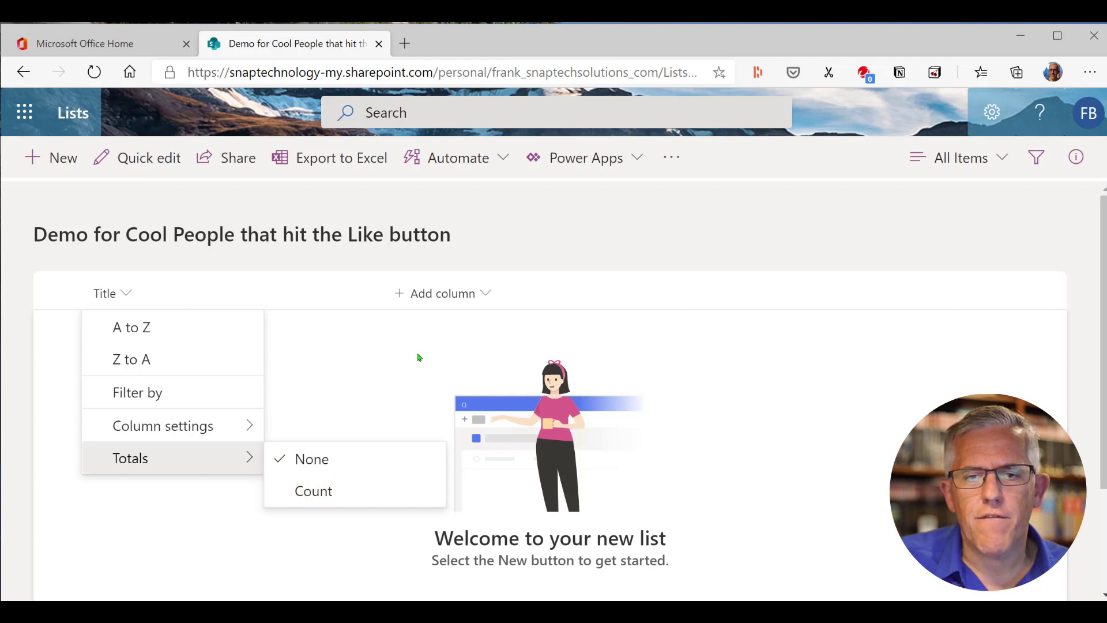
left_click(445, 311)
left_click(442, 296)
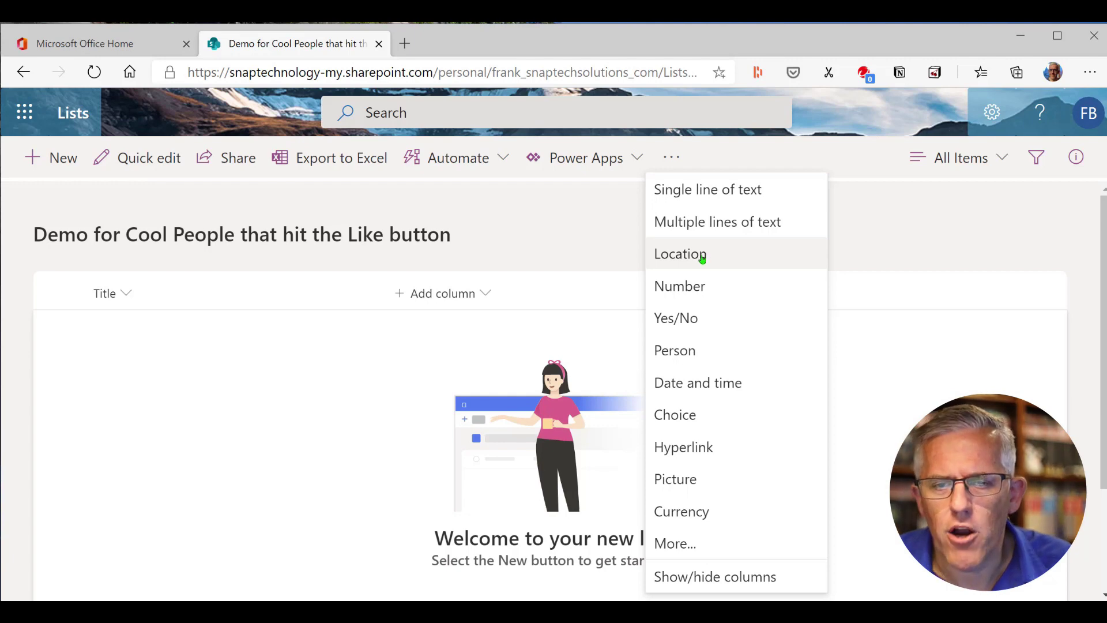
left_click(702, 260)
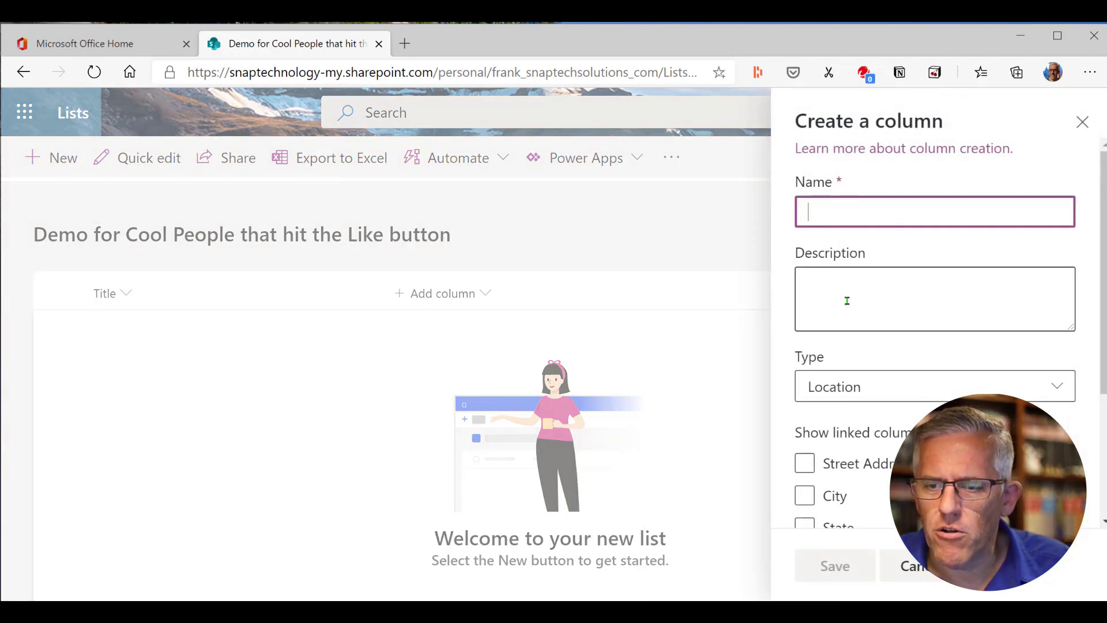
scroll(842, 329, "down", 3)
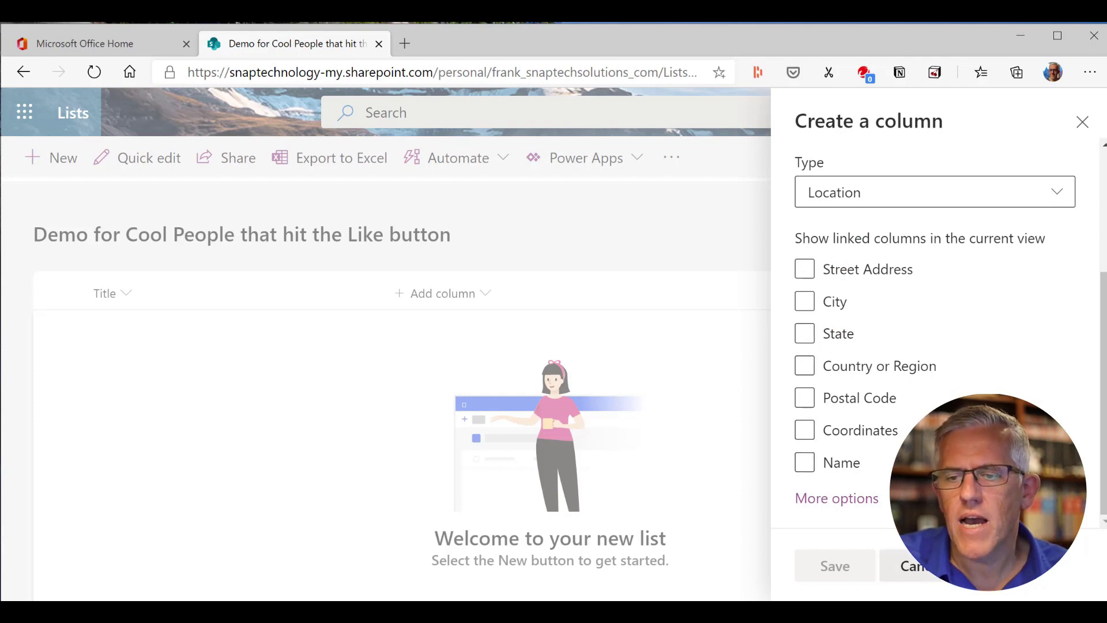
left_click(928, 569)
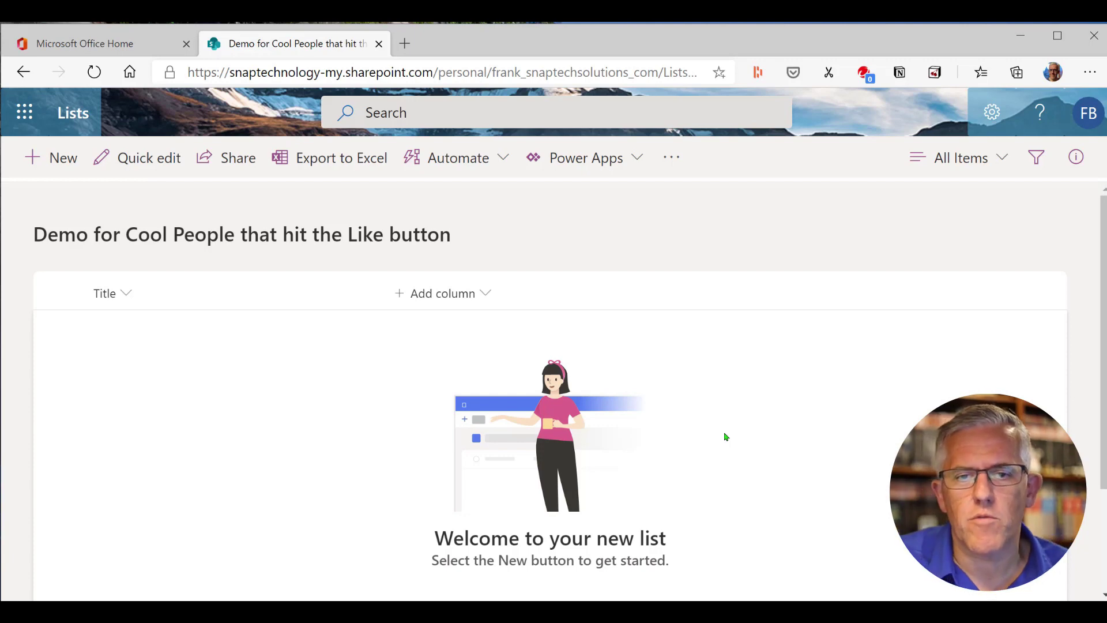
Start a Yes/No column named 'Vanilla - ice cream' with description 'Do you want this flavour'
left_click(453, 295)
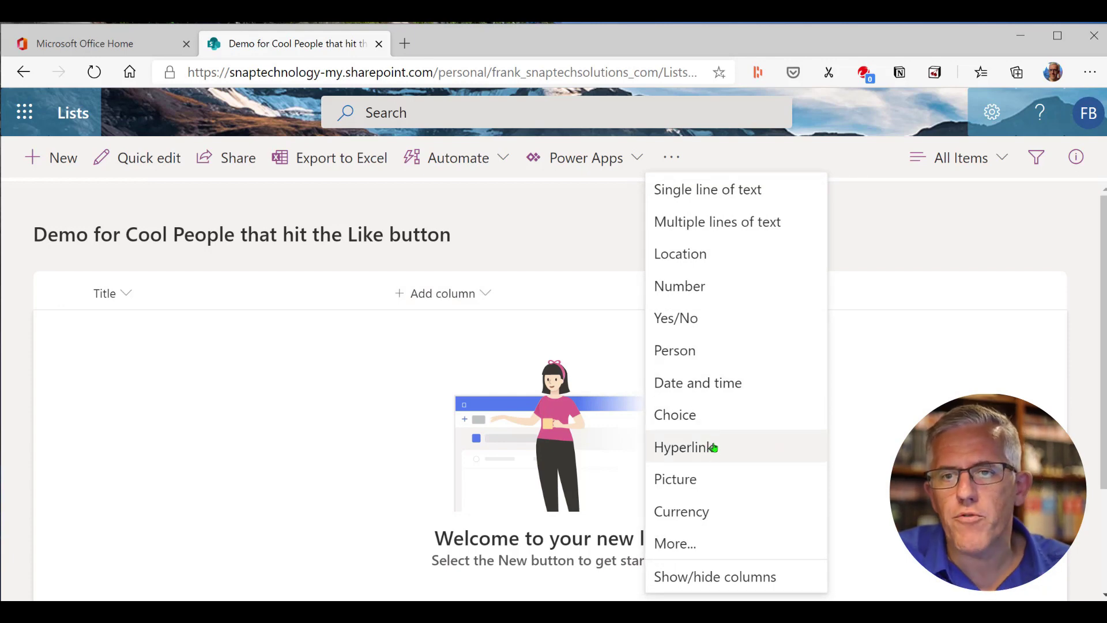
left_click(693, 319)
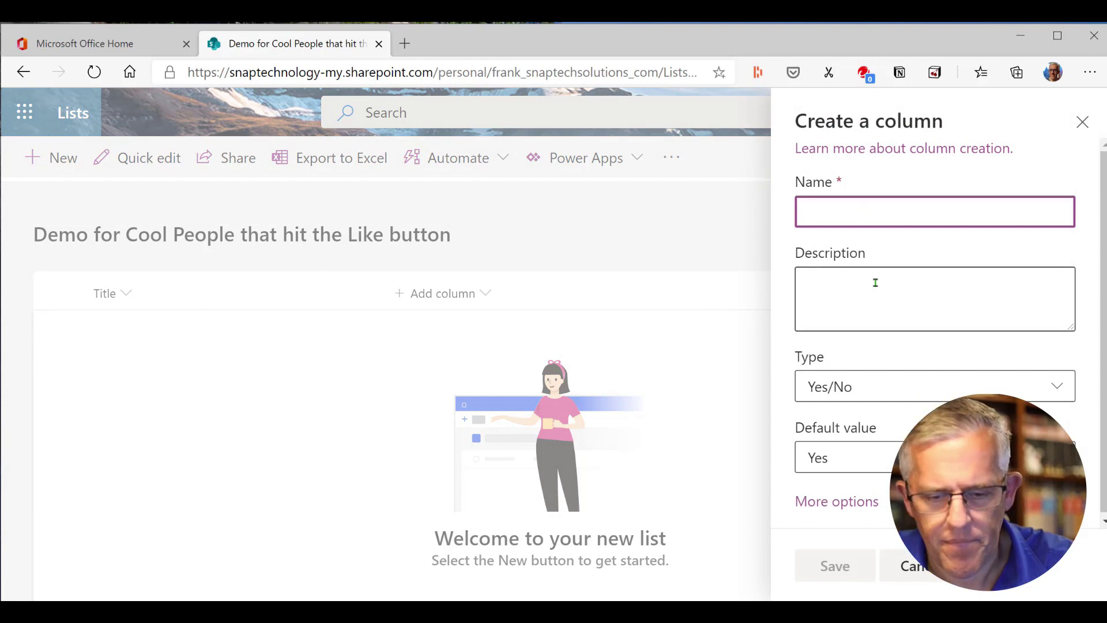
type("Vanilla - i")
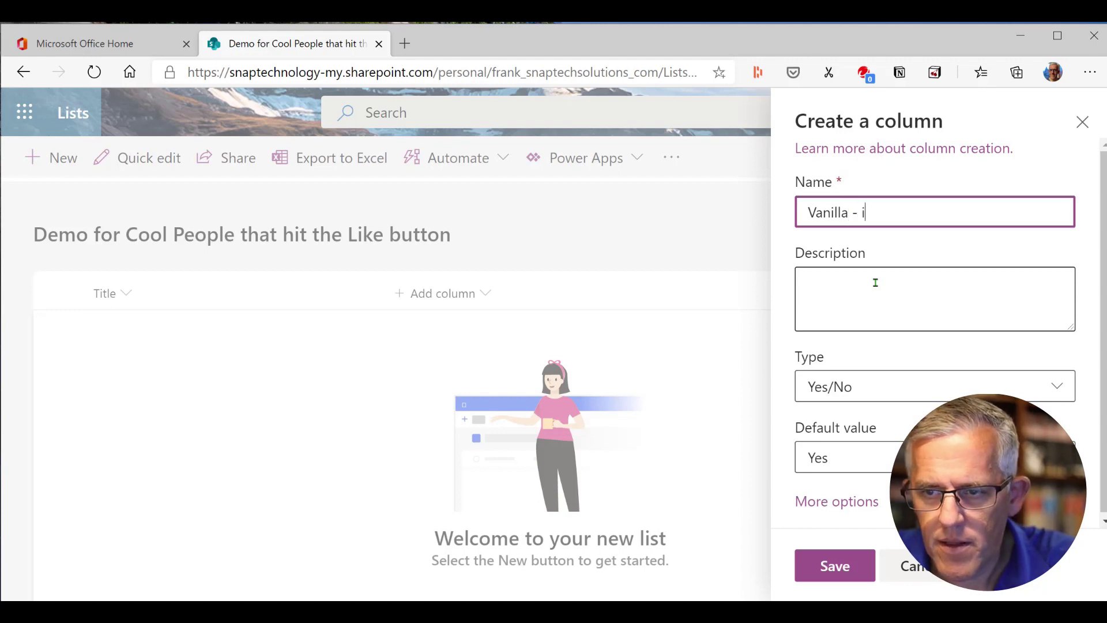
type("ce crea")
key("BackSpace")
key("BackSpace")
type("eam")
left_click(875, 283)
type("Do you wnat")
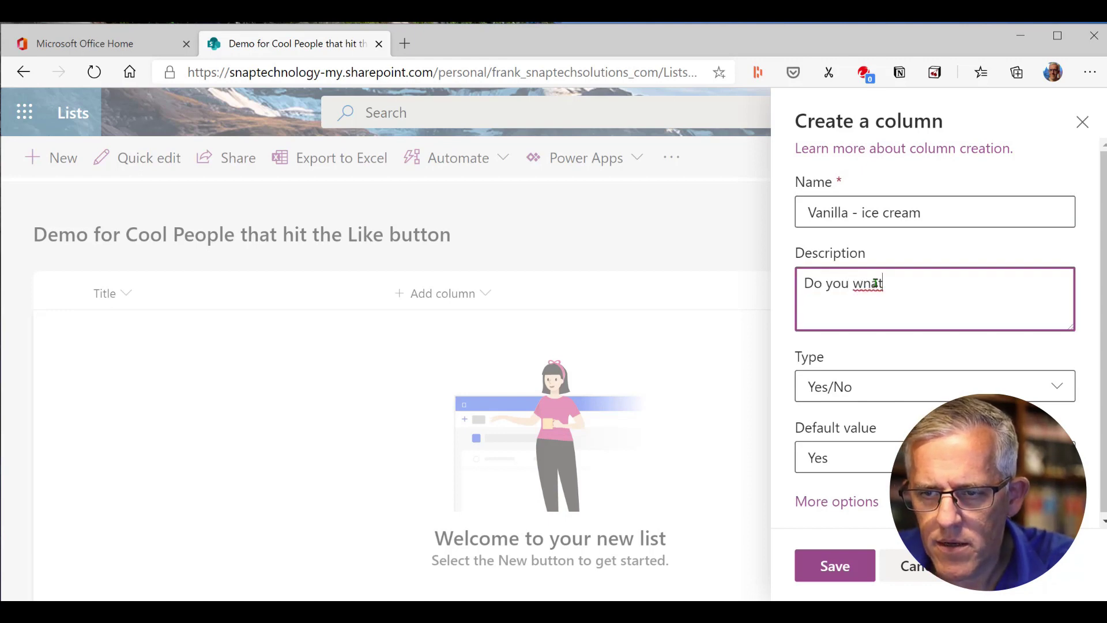
key("BackSpace")
key("BackSpace")
type("ha")
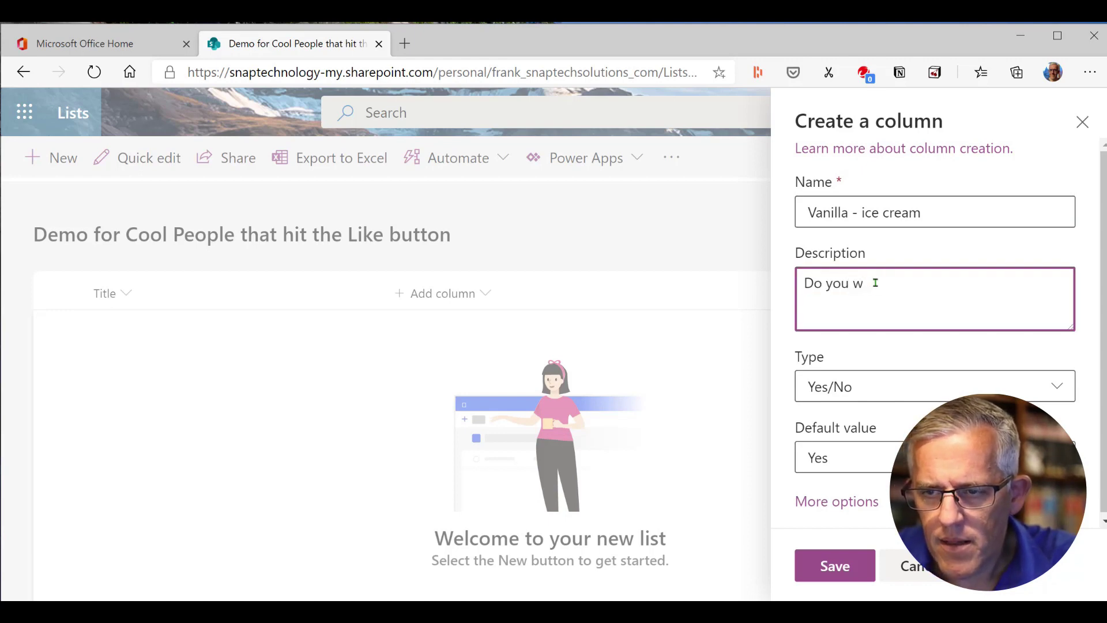
type("ant this ")
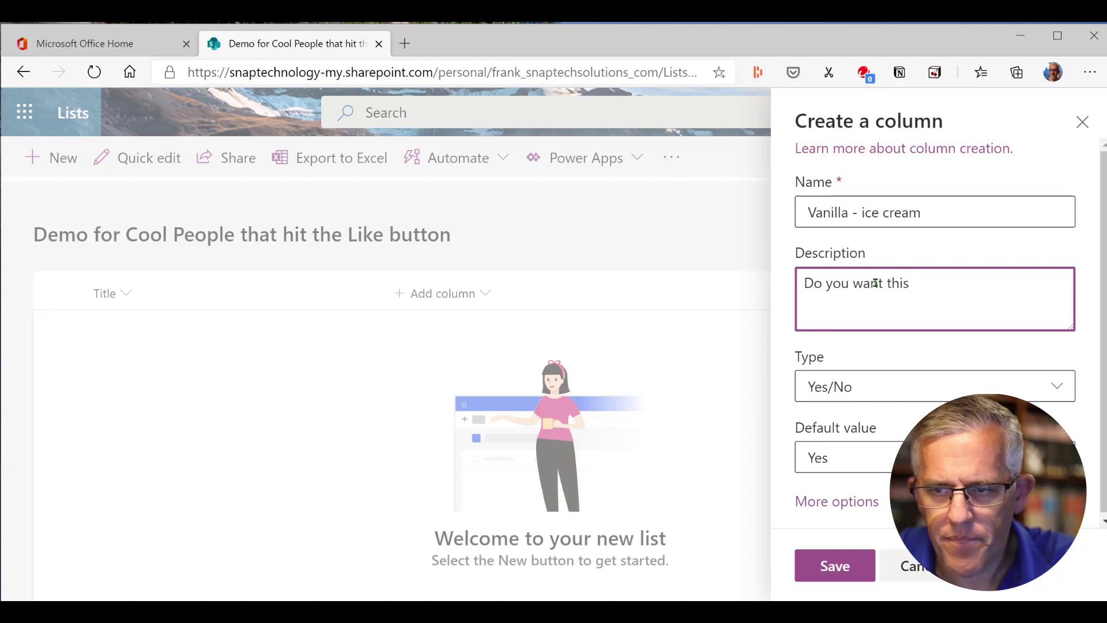
type("fla")
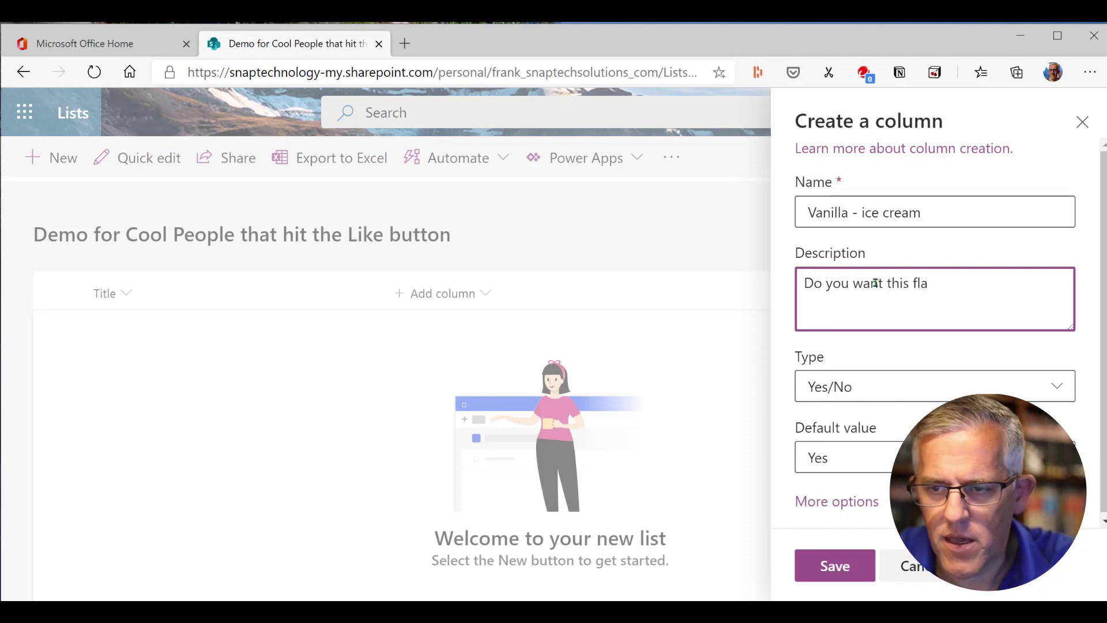
type("vour")
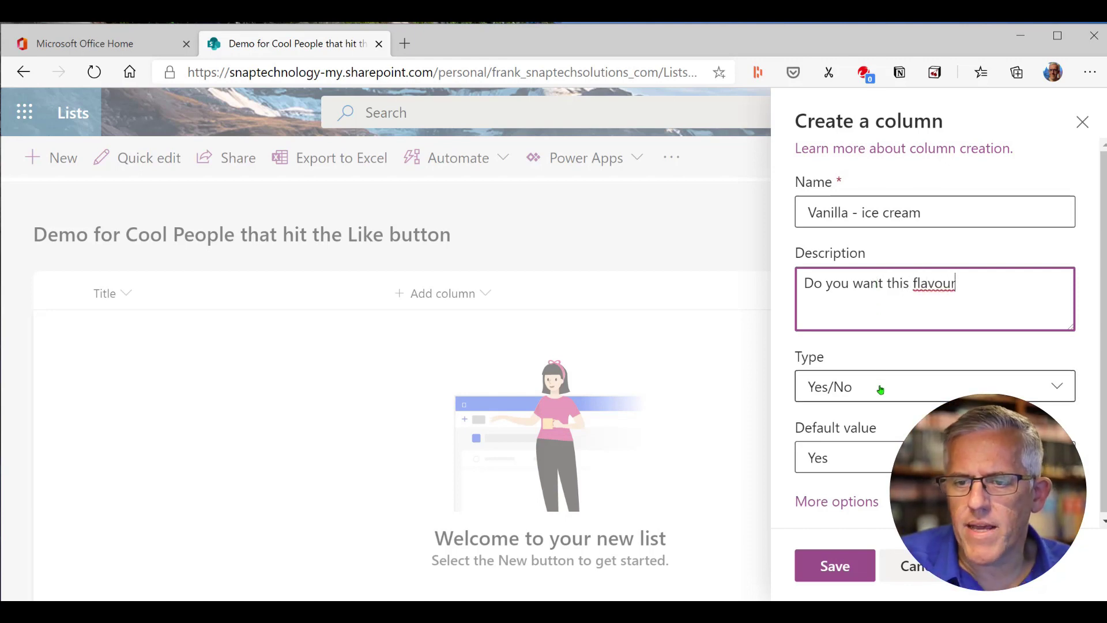
Set the column's default value to No and save it
left_click(864, 457)
left_click(855, 521)
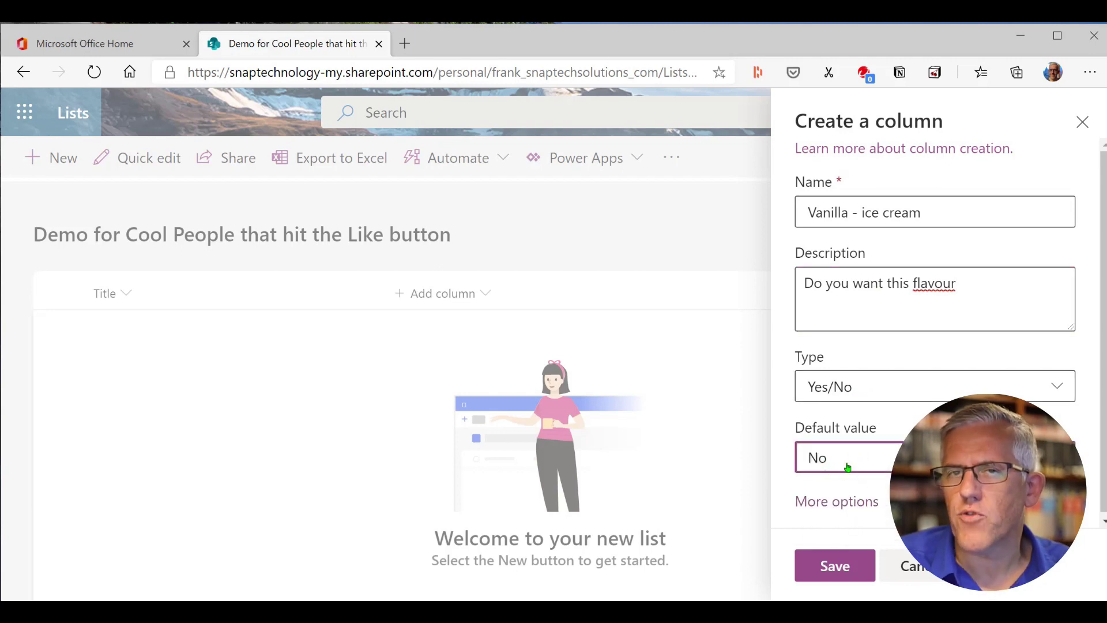
left_click(845, 499)
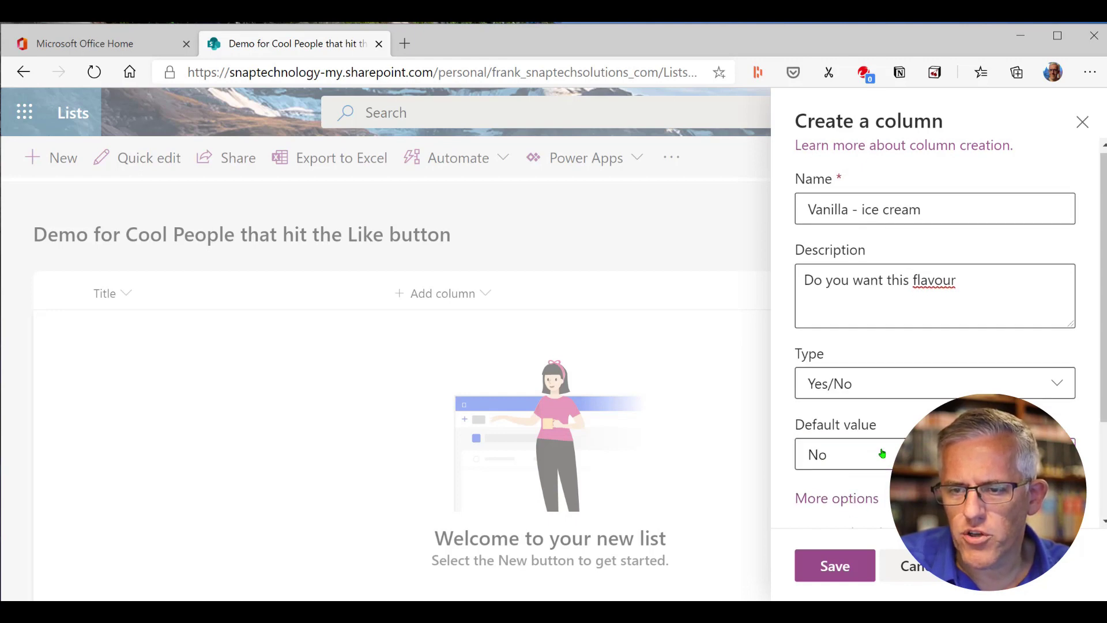
scroll(863, 406, "down", 2)
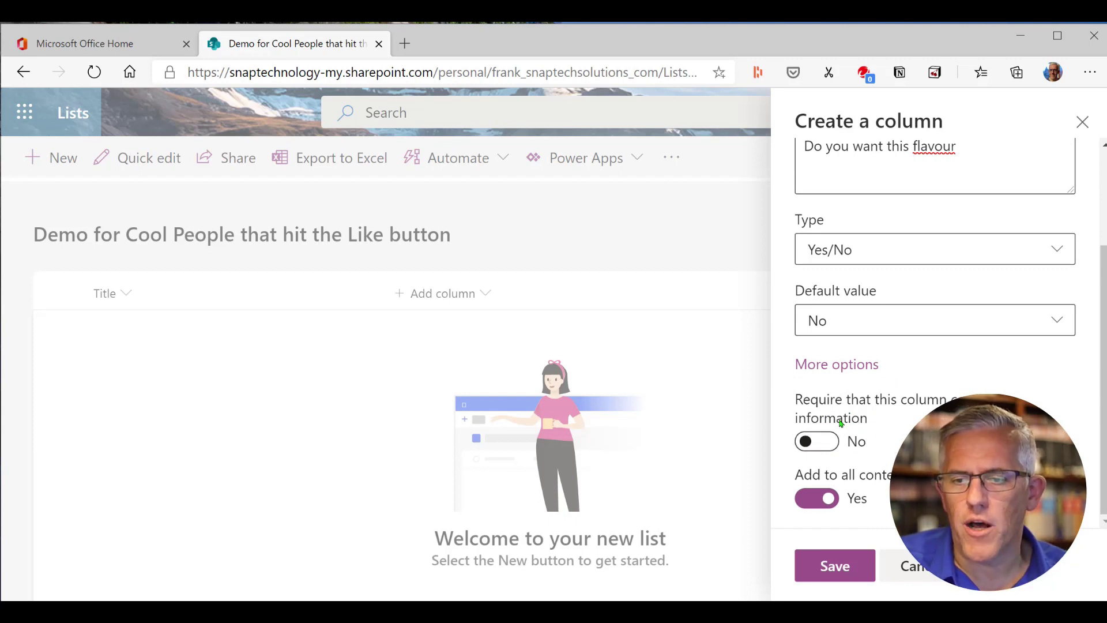
left_click(843, 569)
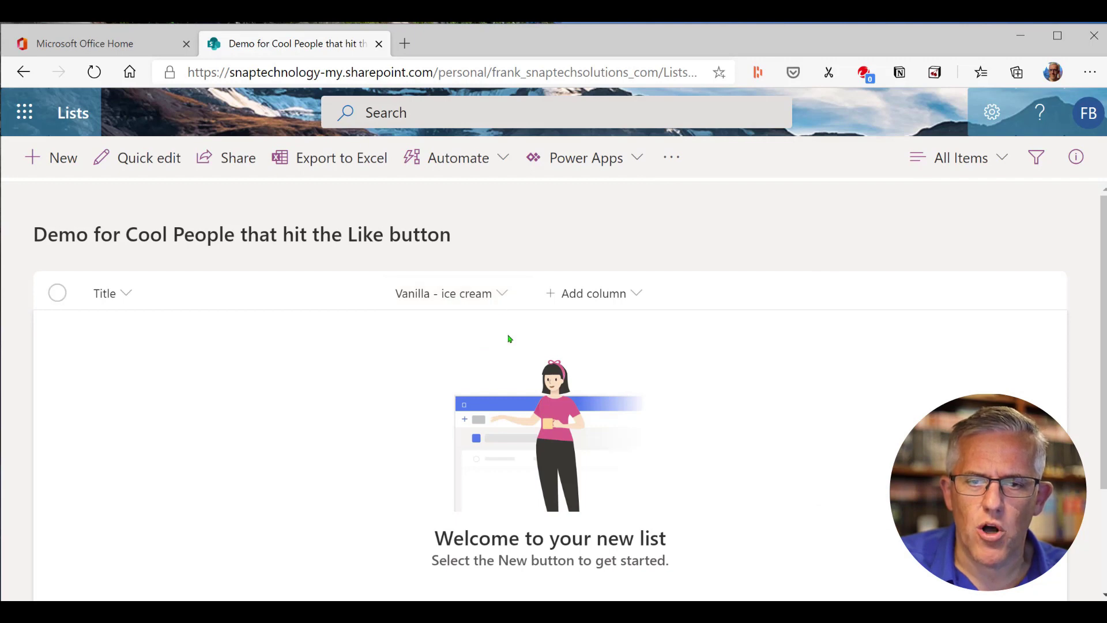
Start a Picture column, cancel it, and show the Add column types again
left_click(574, 296)
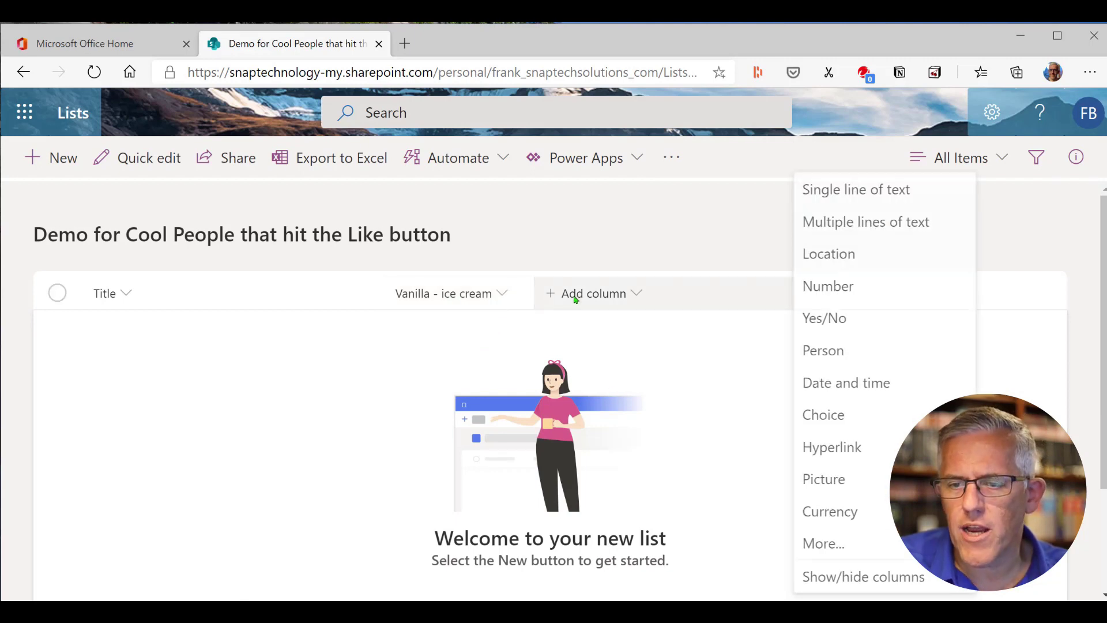
left_click(847, 486)
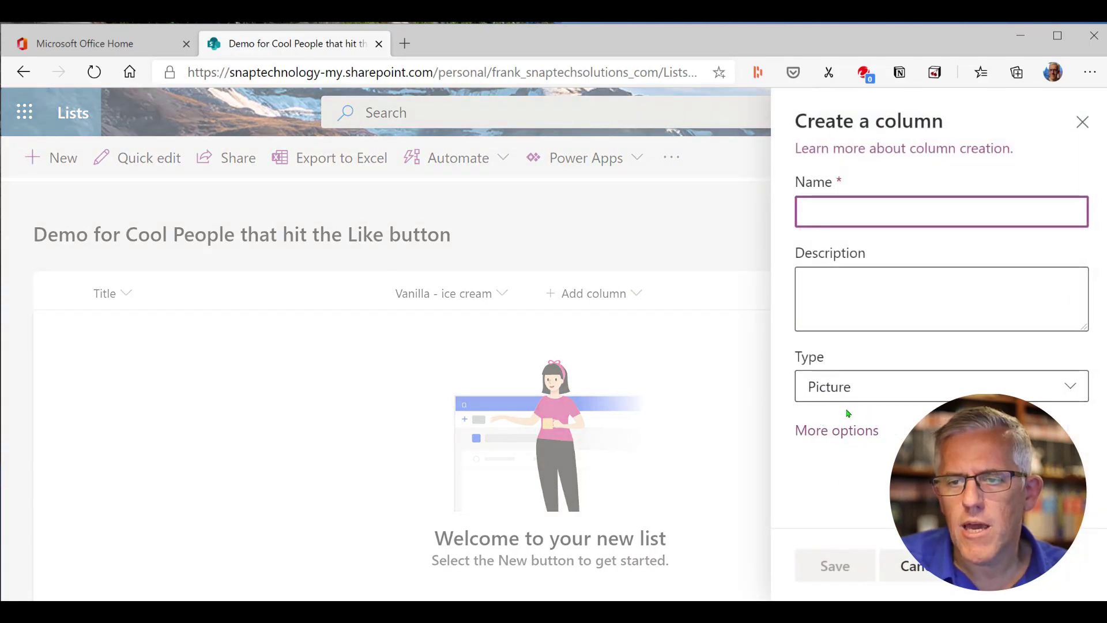
left_click(902, 568)
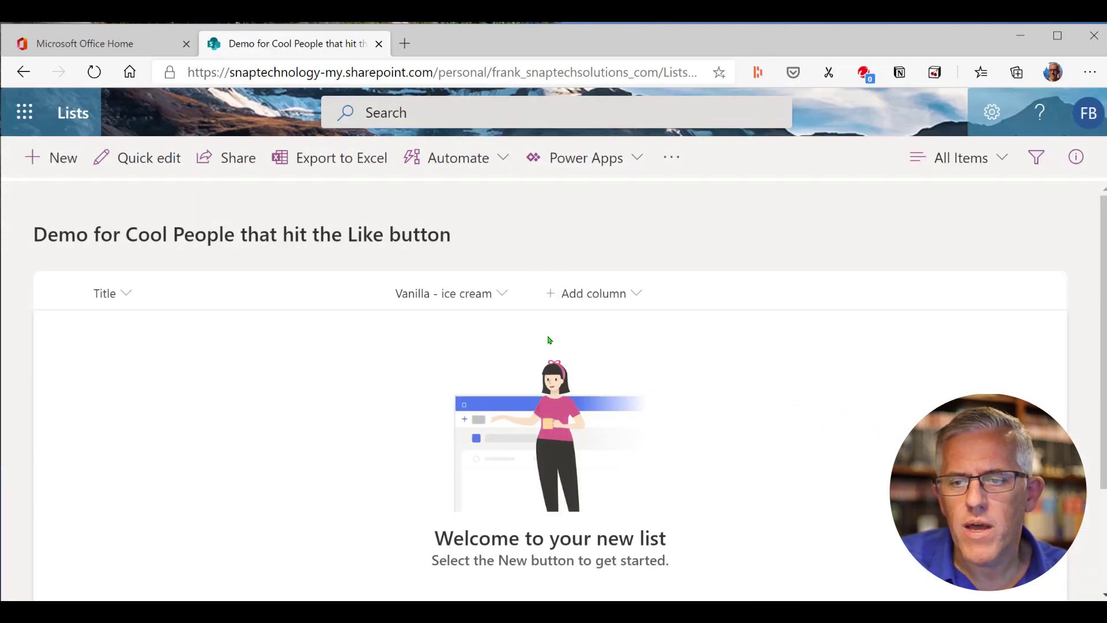
left_click(587, 302)
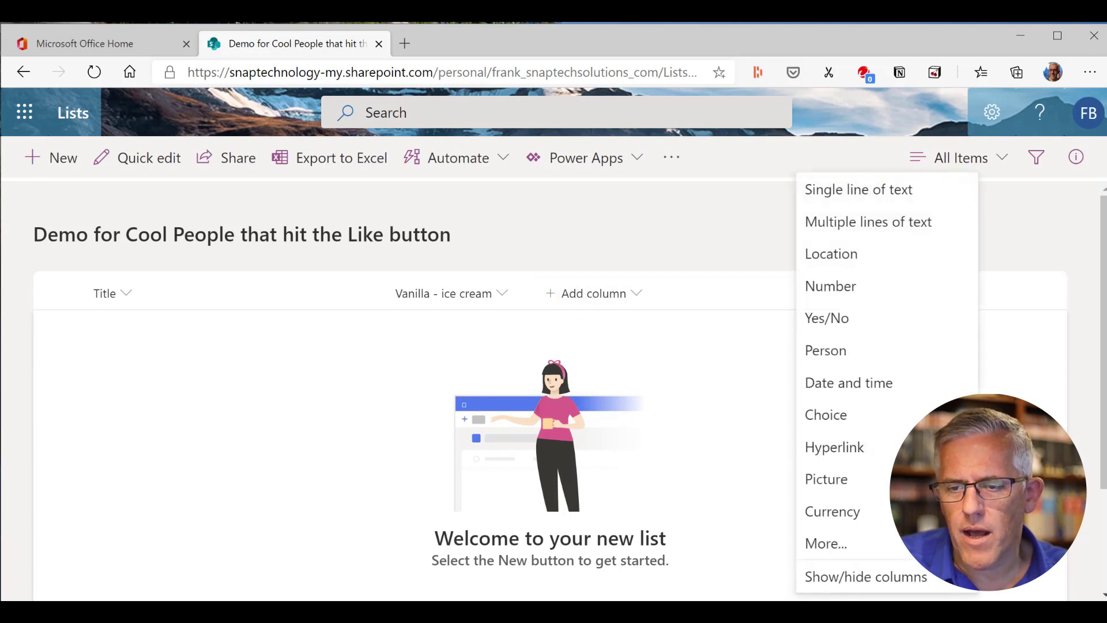
left_click(827, 543)
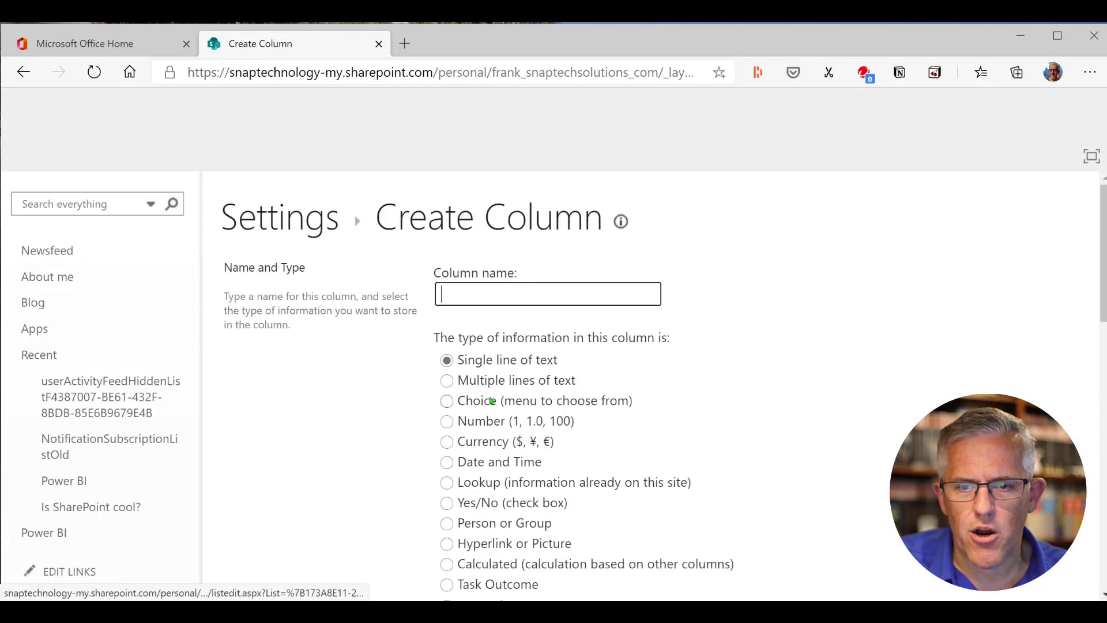
scroll(609, 458, "down", 5)
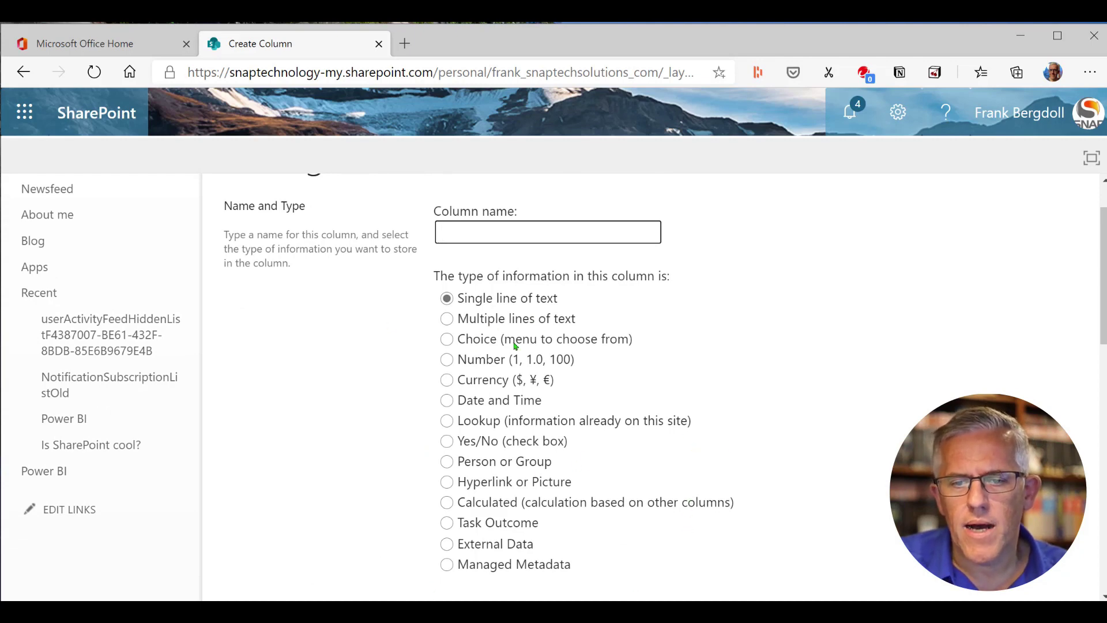
scroll(767, 450, "down", 5)
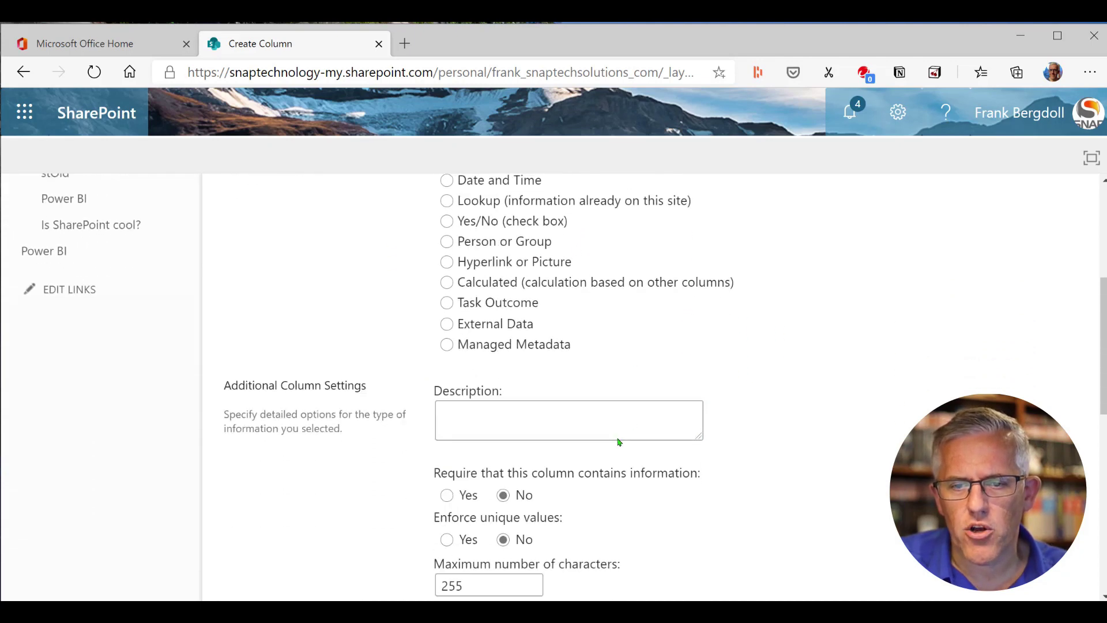
scroll(333, 380, "down", 2)
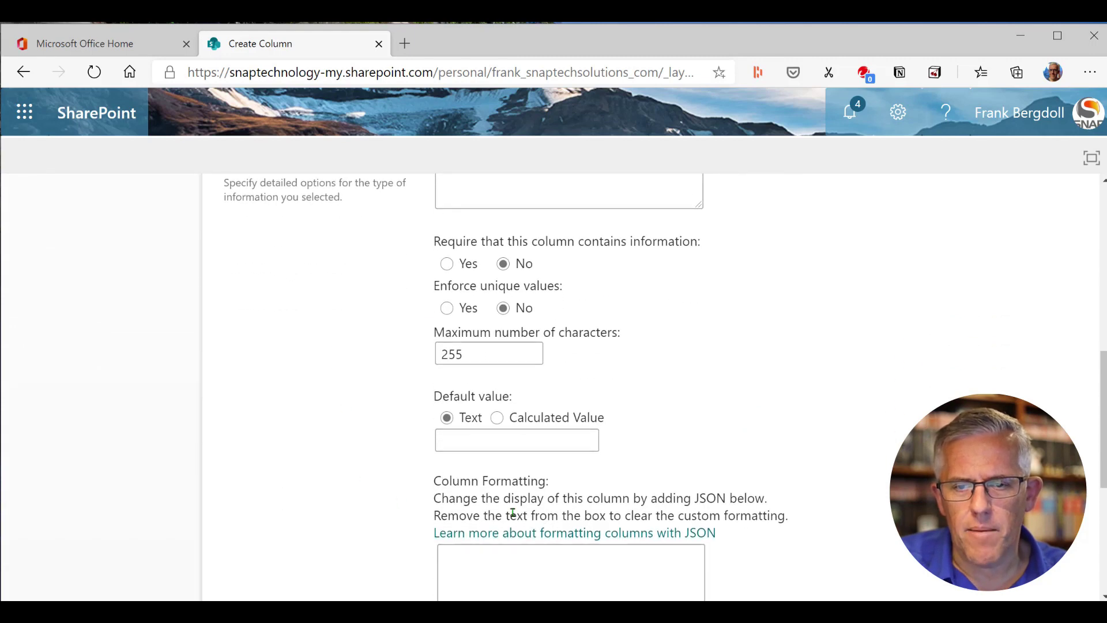
scroll(649, 452, "down", 5)
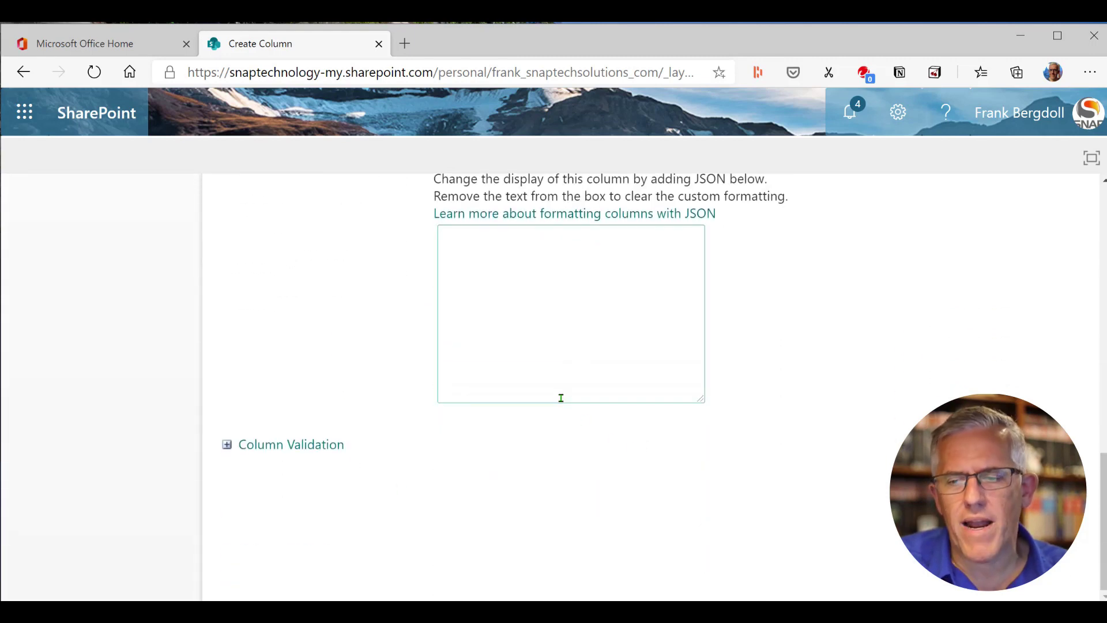
key("alt+Left")
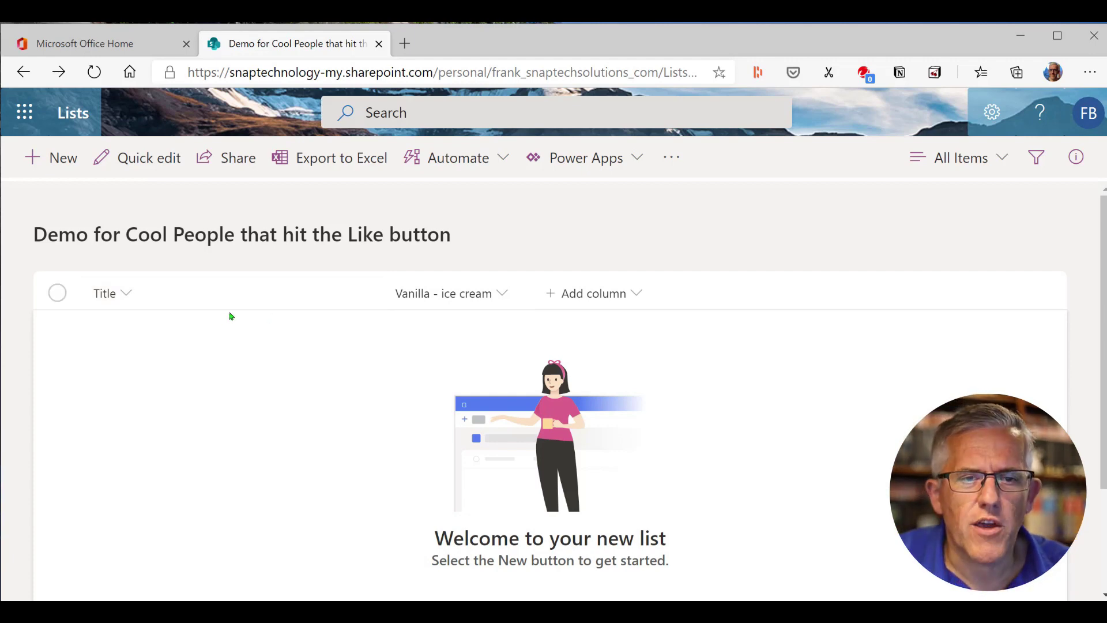
Add a new item titled 'Frank's Chouce' with Vanilla - ice cream toggled to Yes
left_click(55, 162)
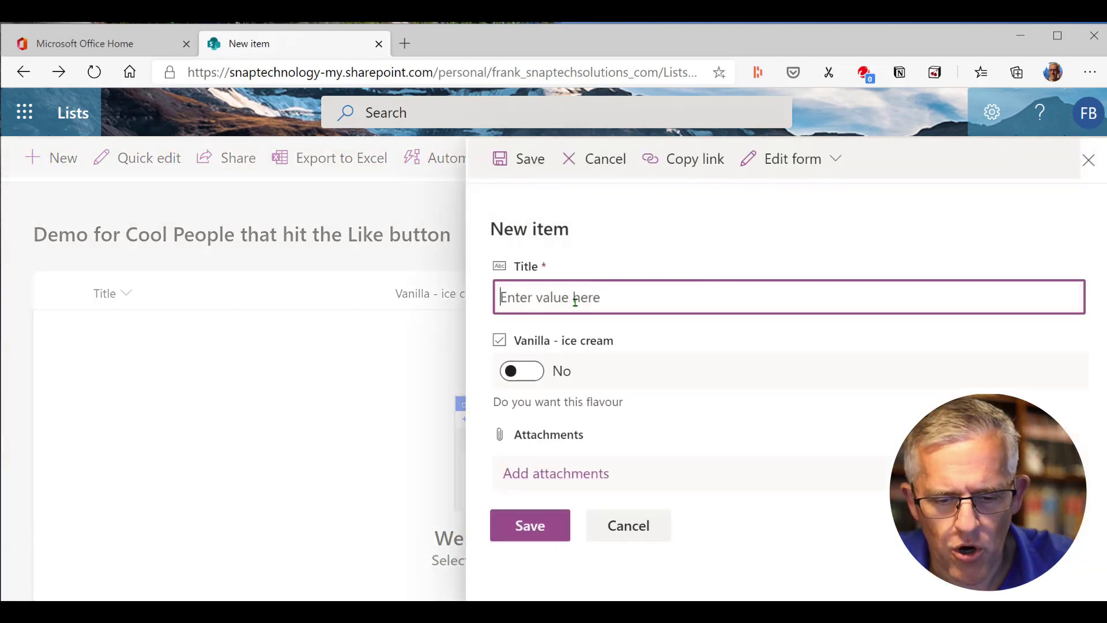
type("Frank's ")
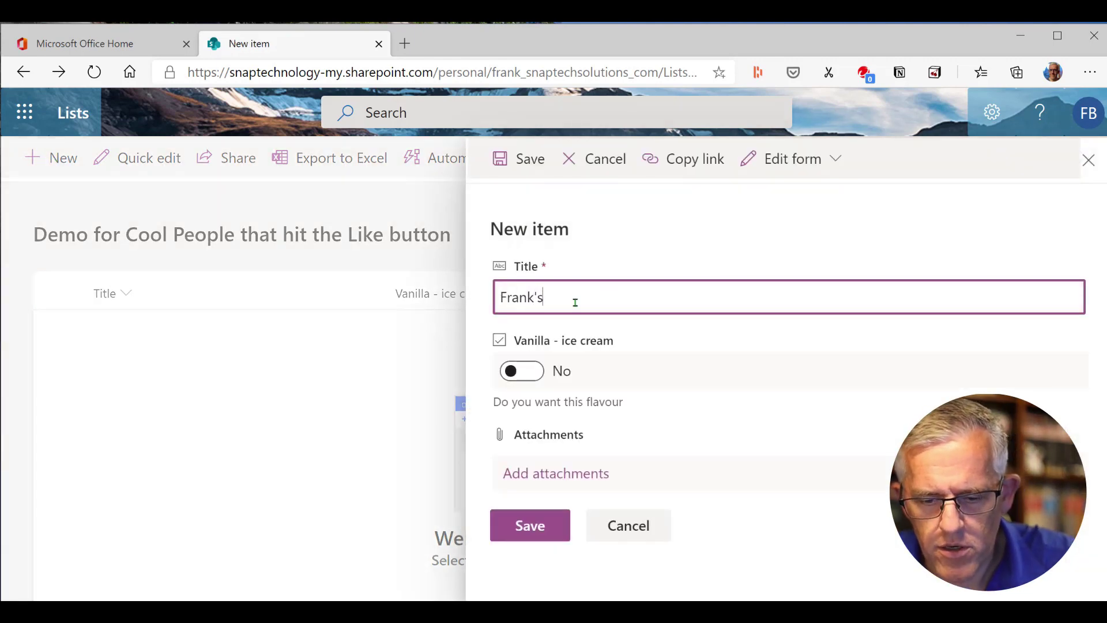
type("Chouce")
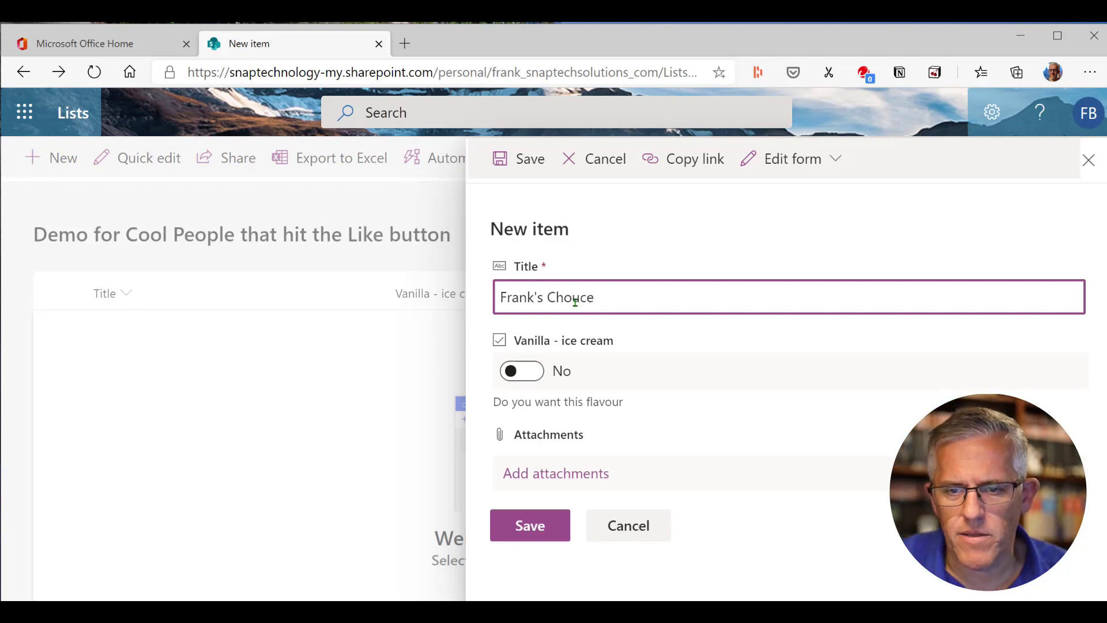
left_click(536, 375)
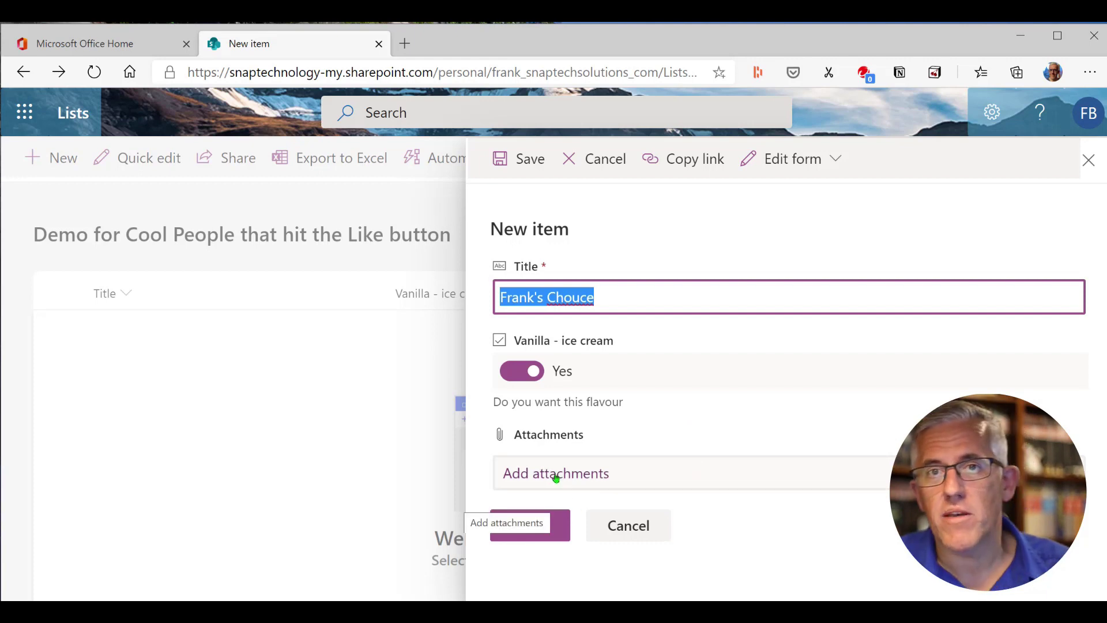
left_click(512, 531)
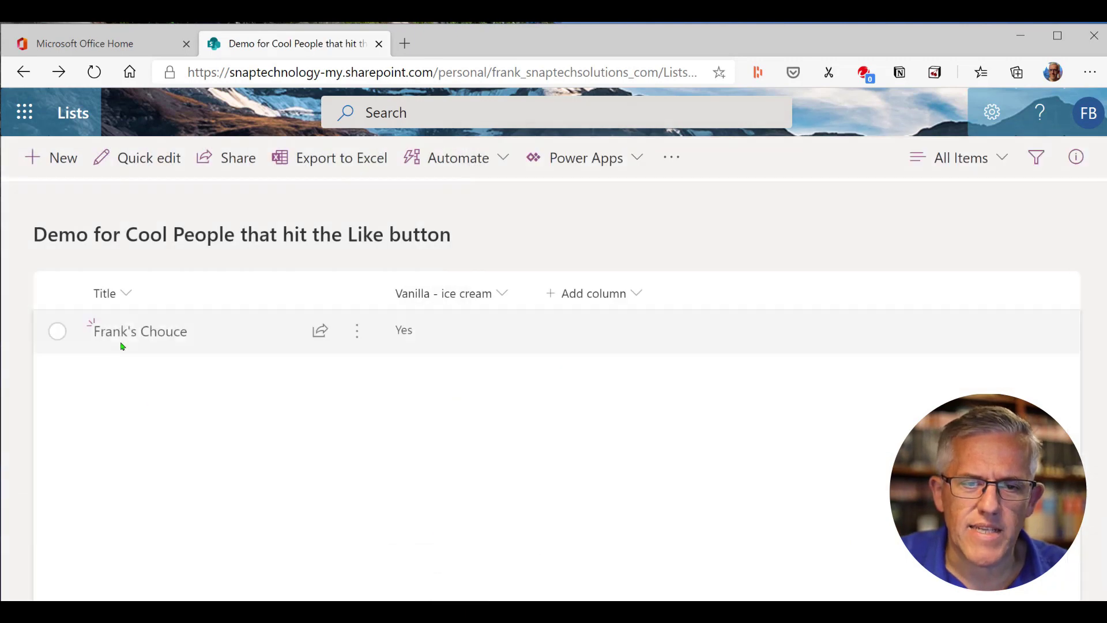
Add a new item titled 'Bob's Choice', leaving Vanilla - ice cream at No
left_click(60, 158)
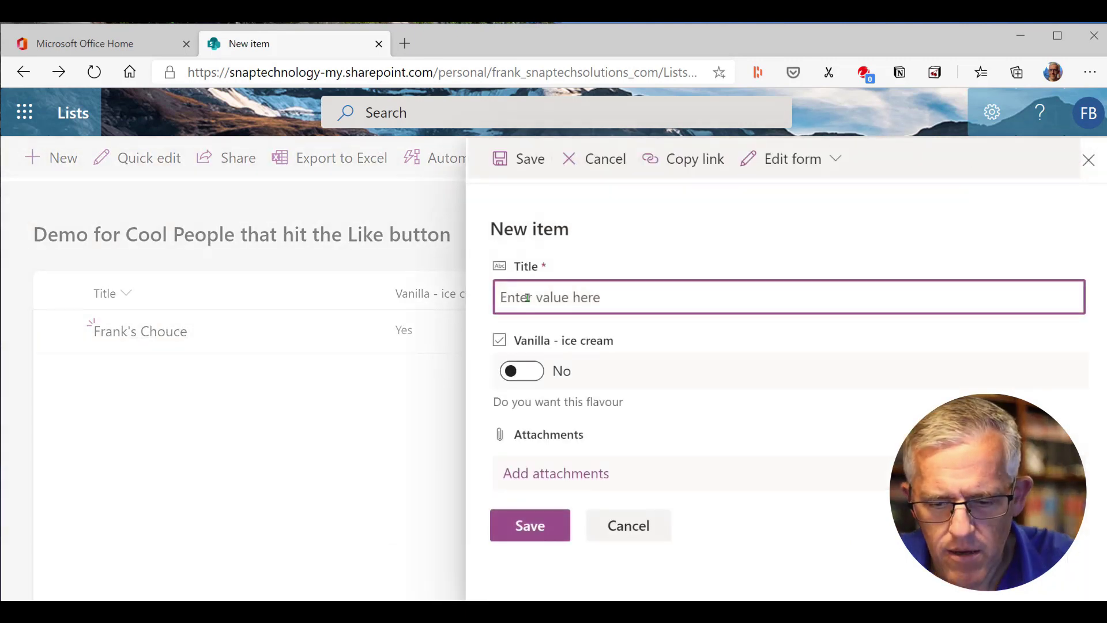
type("Bobs")
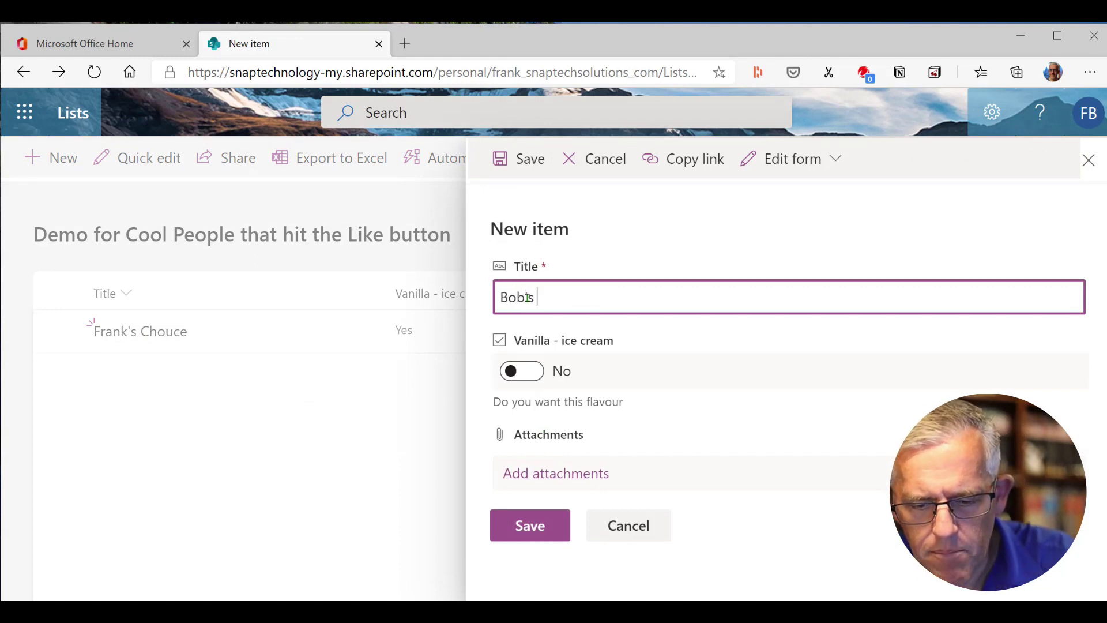
type("'s Chouce")
key("BackSpace")
key("BackSpace")
key("BackSpace")
type("ide")
key("BackSpace")
key("BackSpace")
type("ce")
left_click(530, 525)
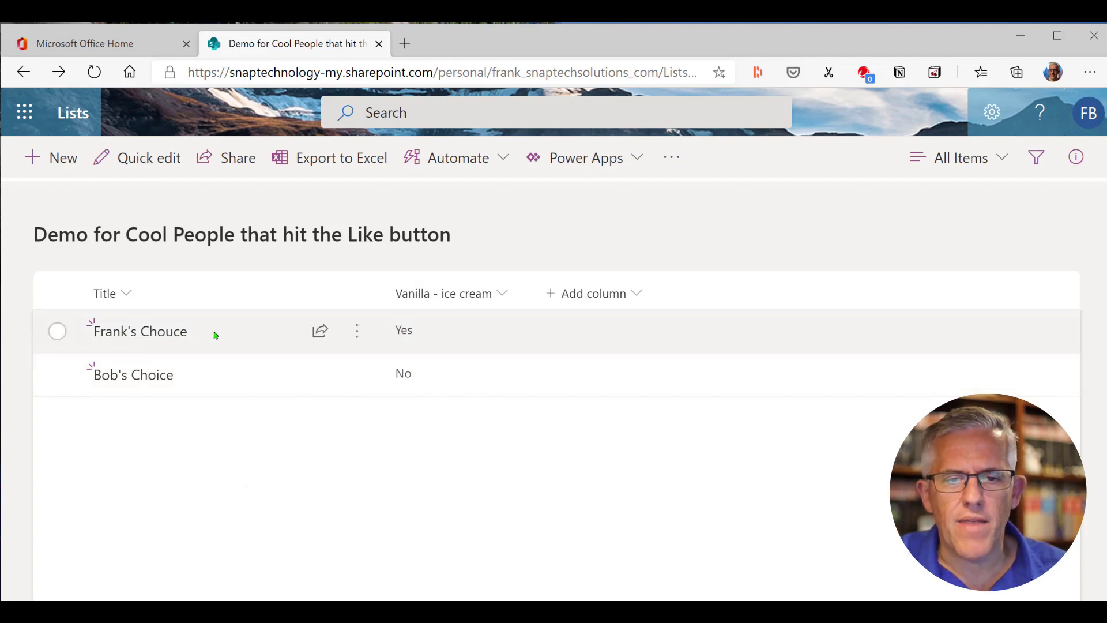
Edit Frank's Chouce so its Vanilla - ice cream answer is No
left_click(359, 339)
left_click(358, 338)
left_click(425, 285)
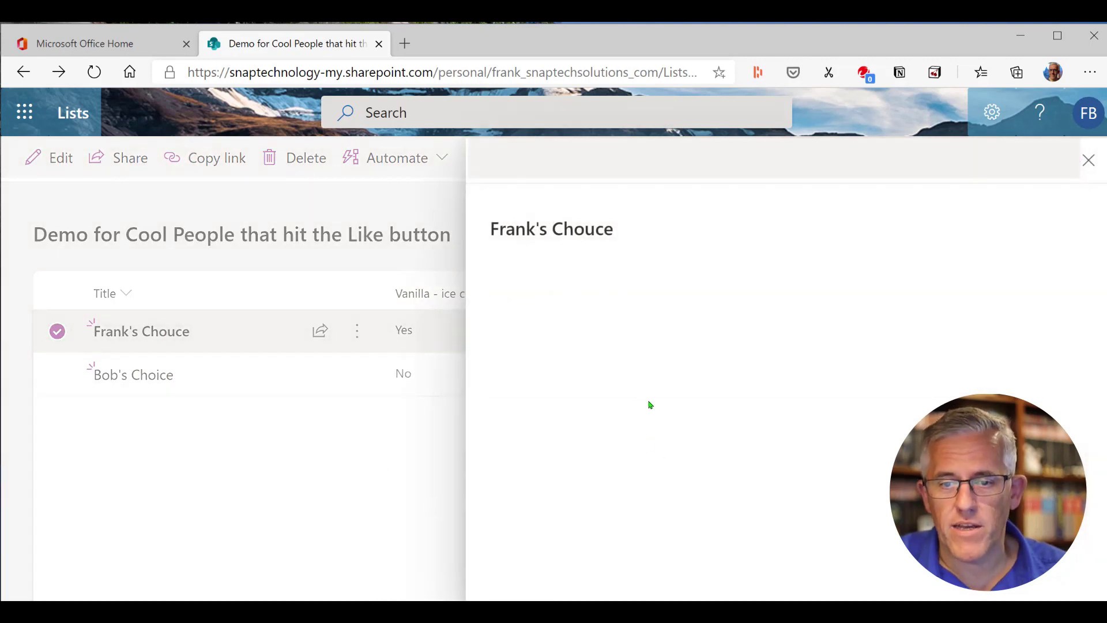
left_click(513, 372)
left_click(530, 525)
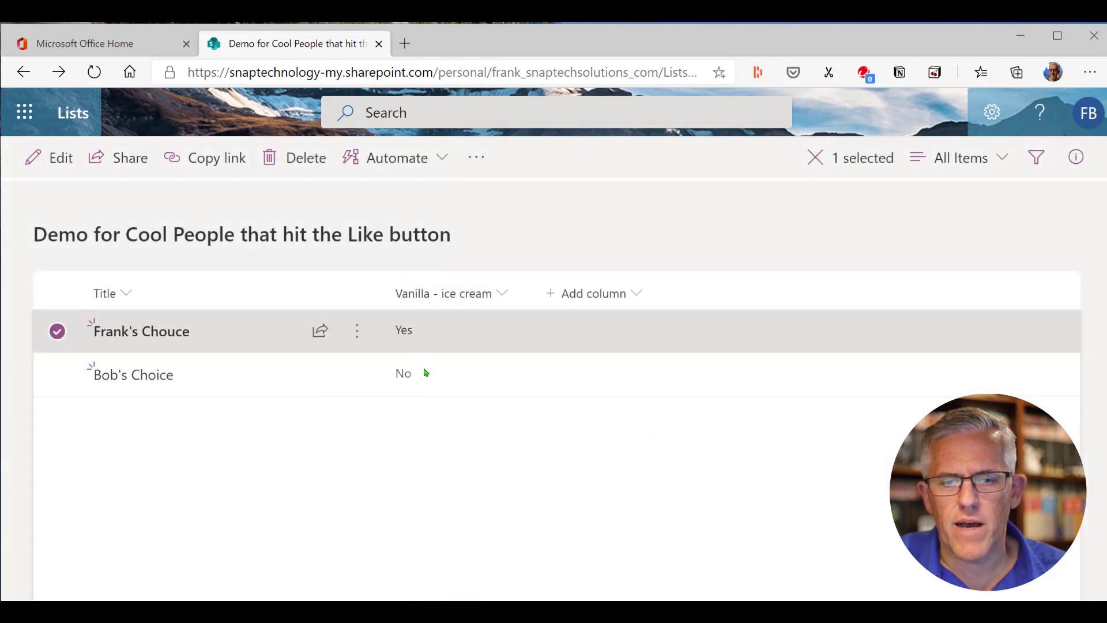
Edit Bob's Choice so its Vanilla - ice cream answer is Yes
left_click(403, 373)
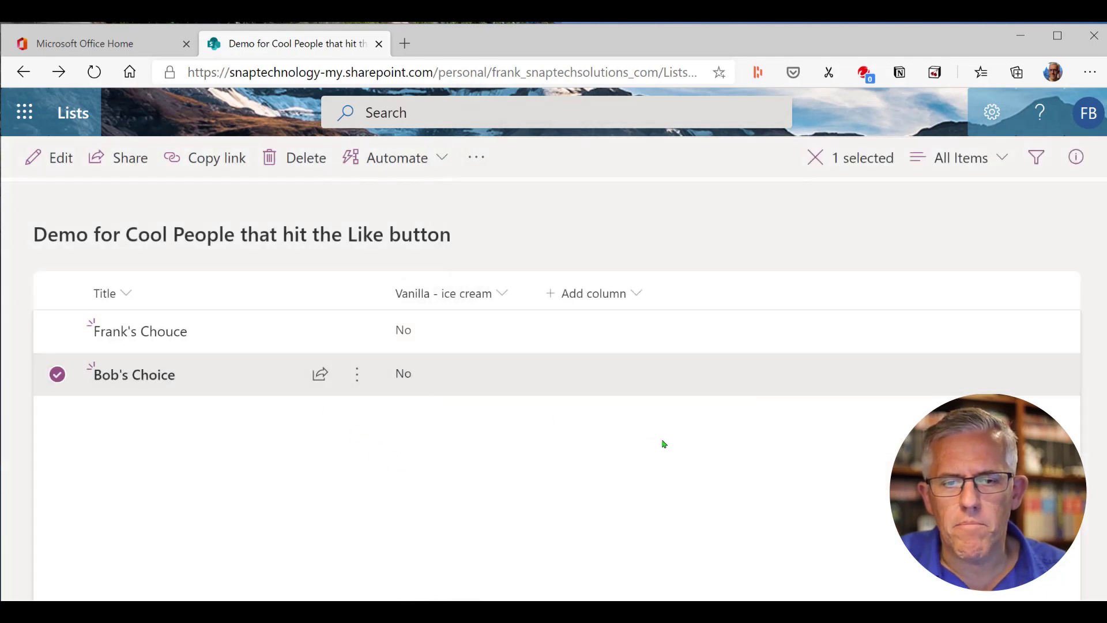
left_click(357, 374)
left_click(423, 289)
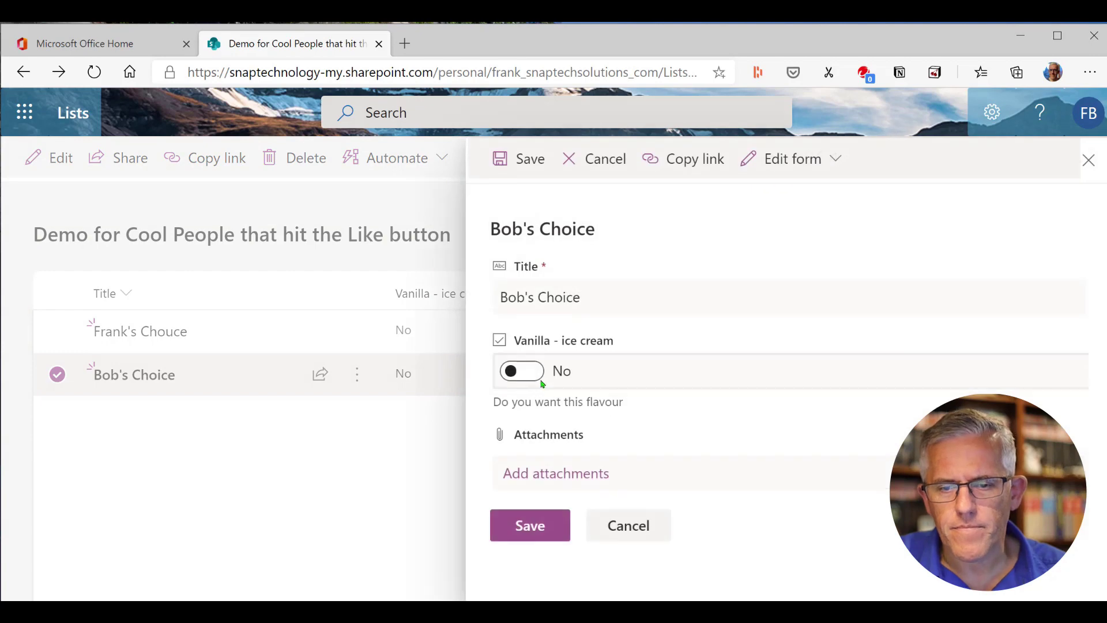
left_click(529, 372)
left_click(541, 528)
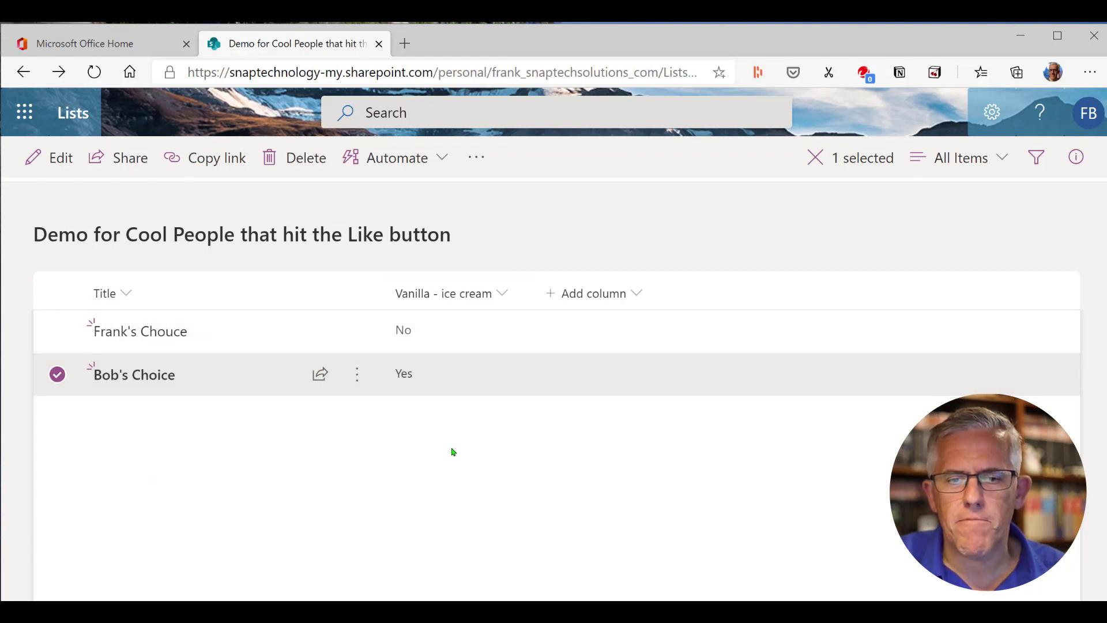
left_click(357, 379)
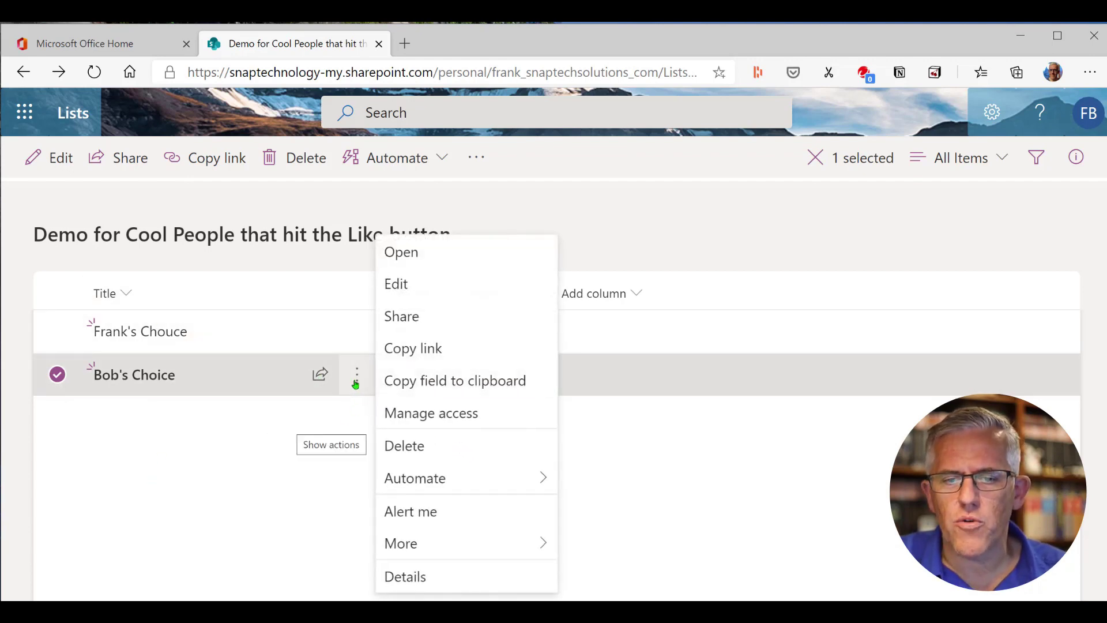
mouse_move(433, 477)
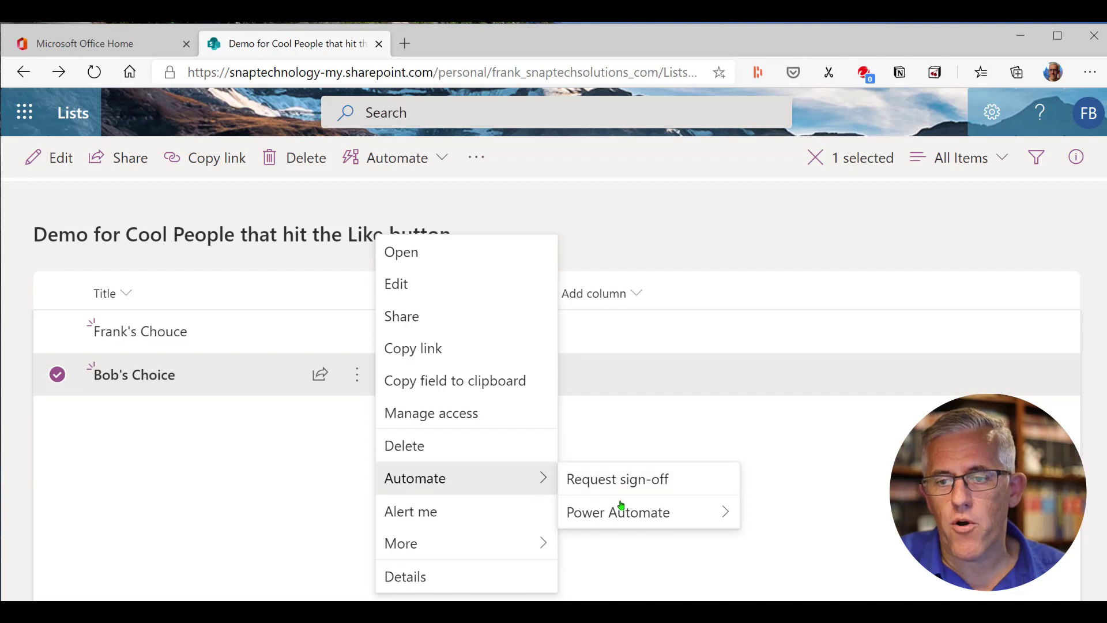
mouse_move(624, 513)
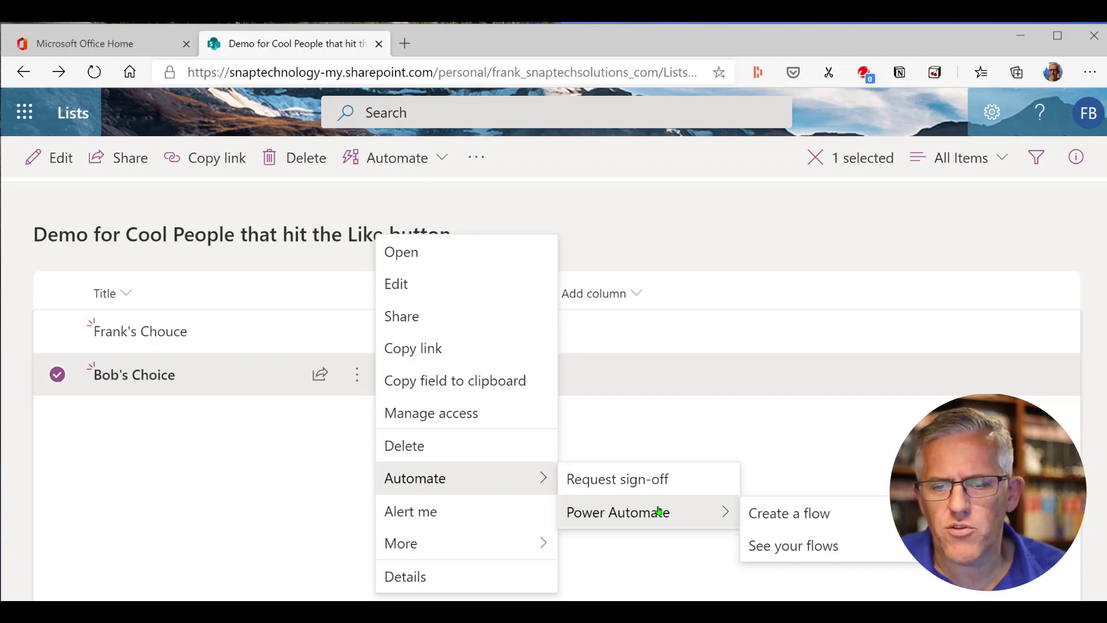
mouse_move(457, 539)
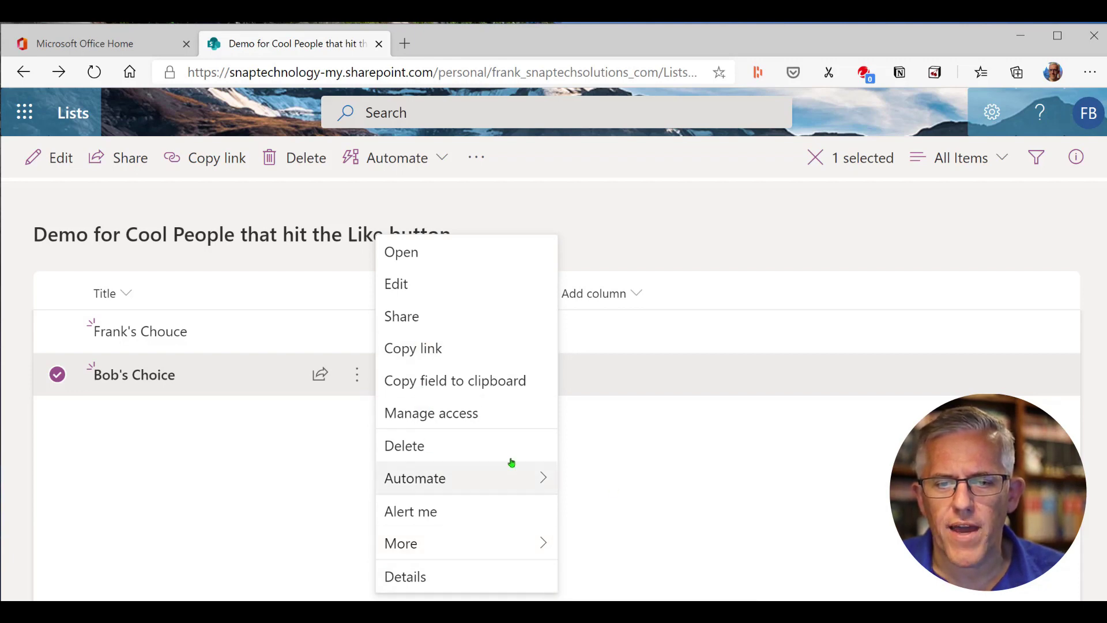
left_click(652, 519)
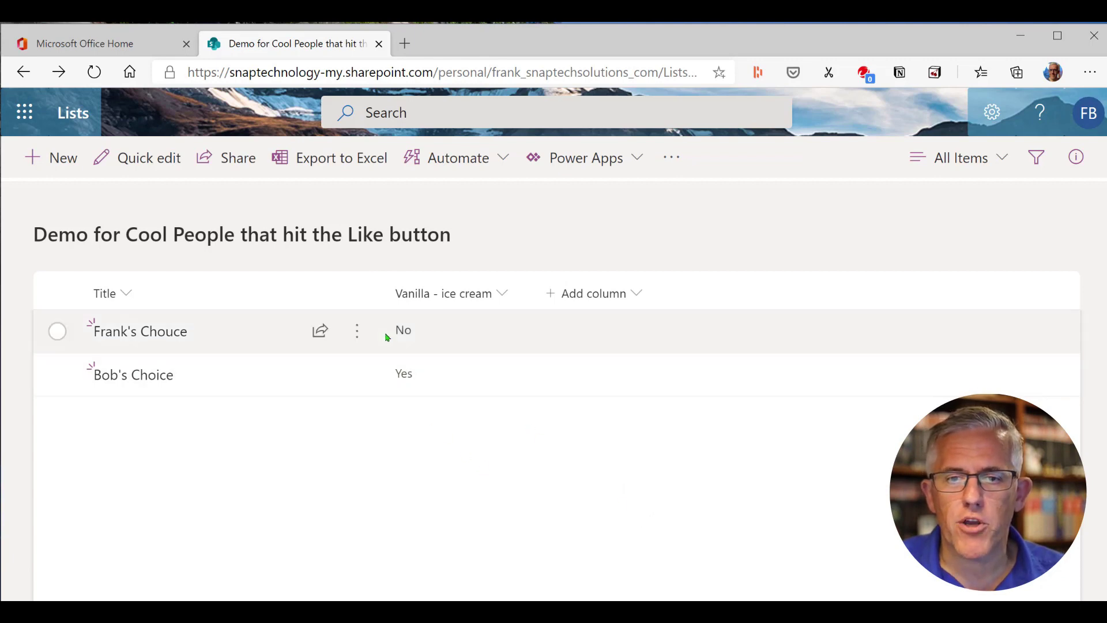
Browse the list's Automate and Power Apps dropdown options
left_click(503, 160)
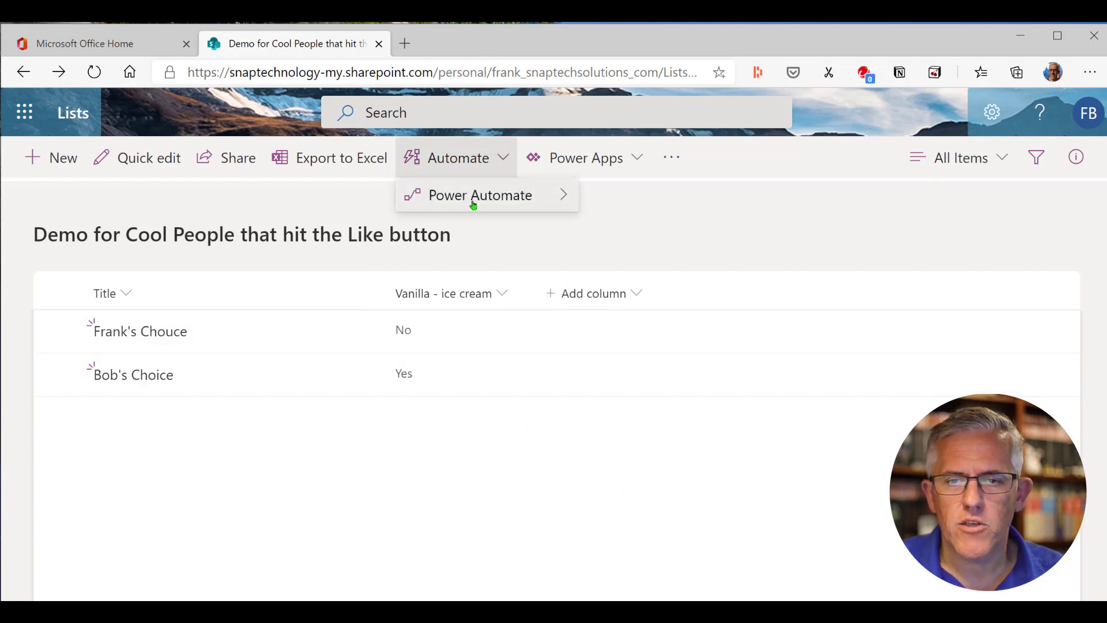
mouse_move(473, 199)
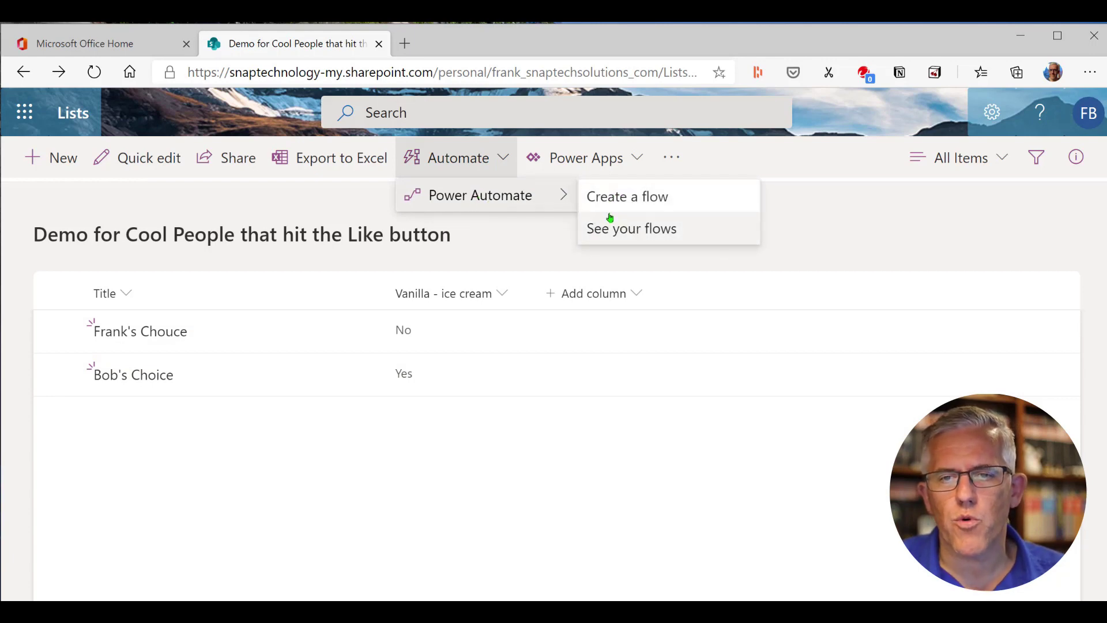
left_click(638, 158)
left_click(639, 159)
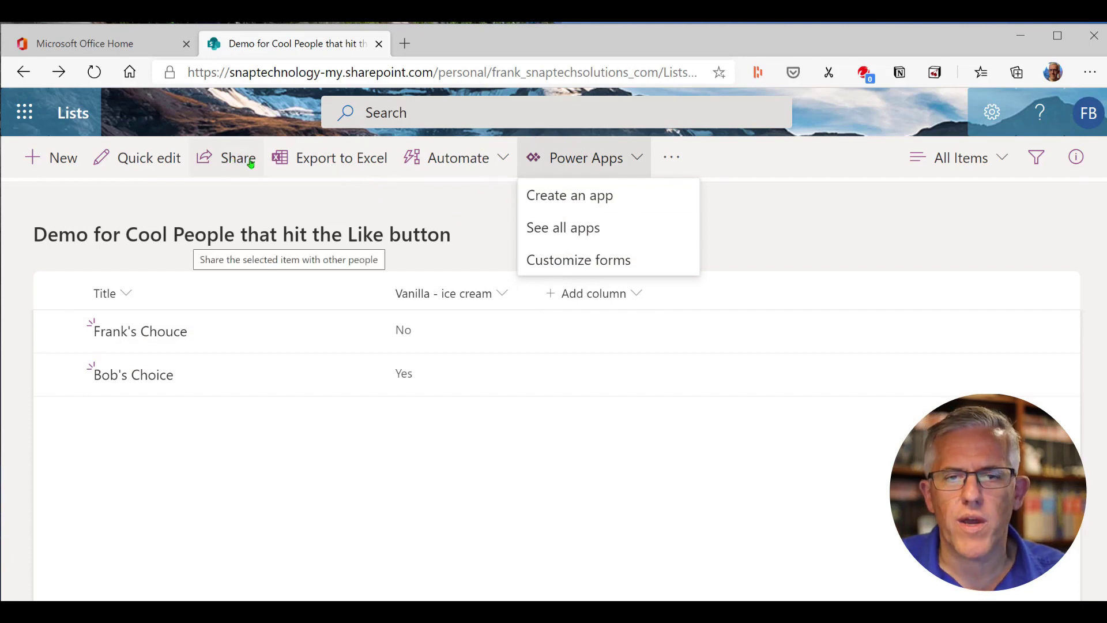
Switch to Quick edit grid view and set Frank's Chouce vanilla answer to Yes
left_click(348, 235)
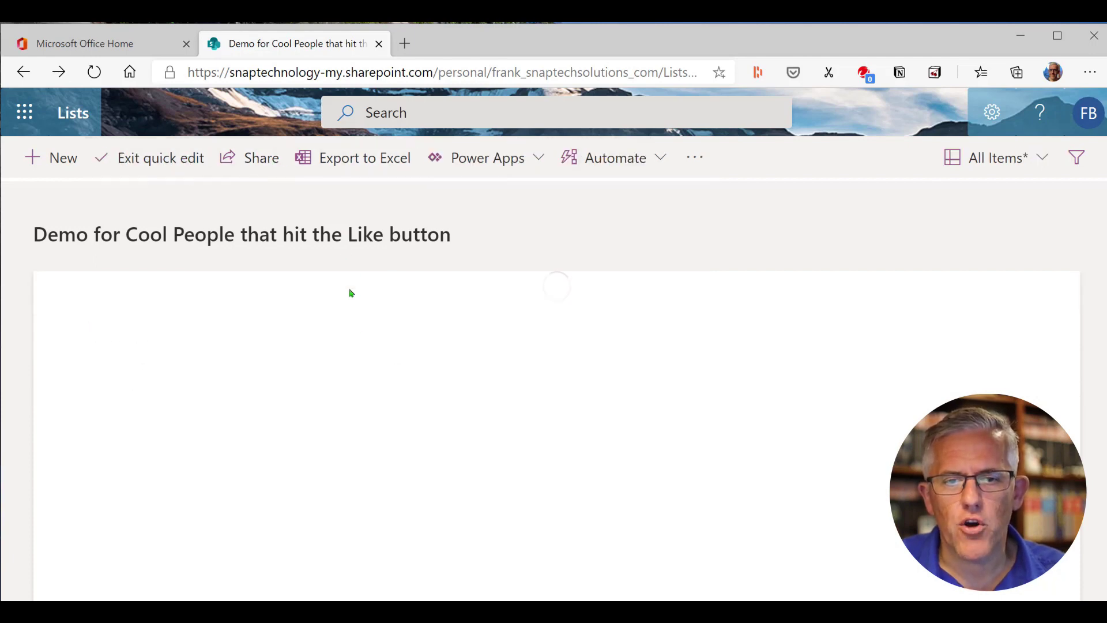
double_click(276, 338)
left_click(410, 335)
left_click(242, 407)
Set Bob's Choice vanilla answer to Yes, then browse the list's extra commands
left_click(398, 388)
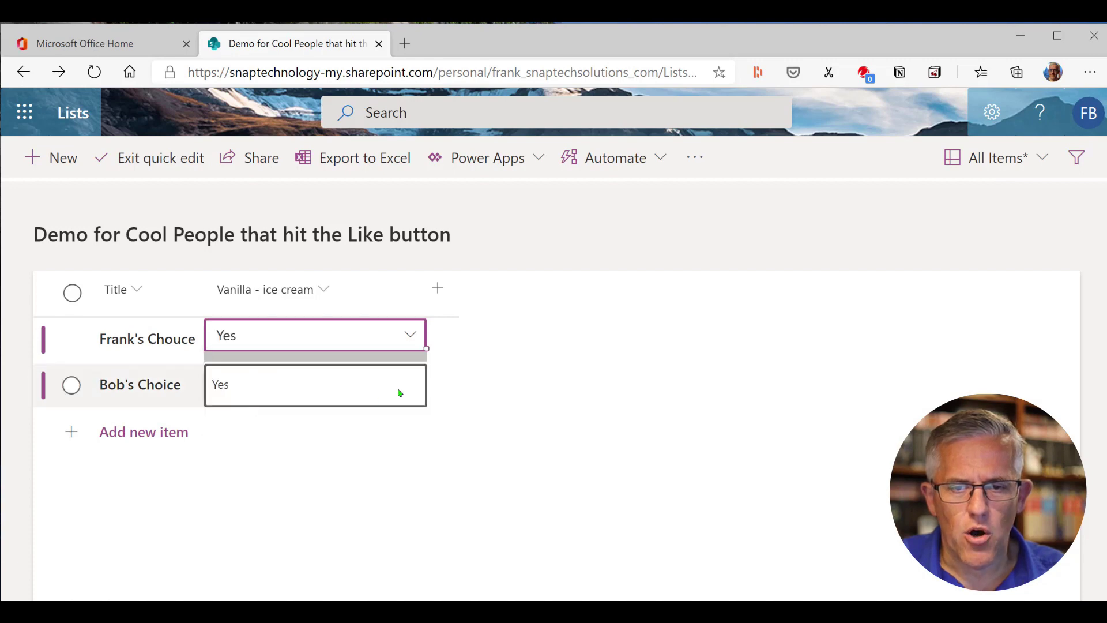
left_click(400, 386)
left_click(410, 380)
left_click(237, 421)
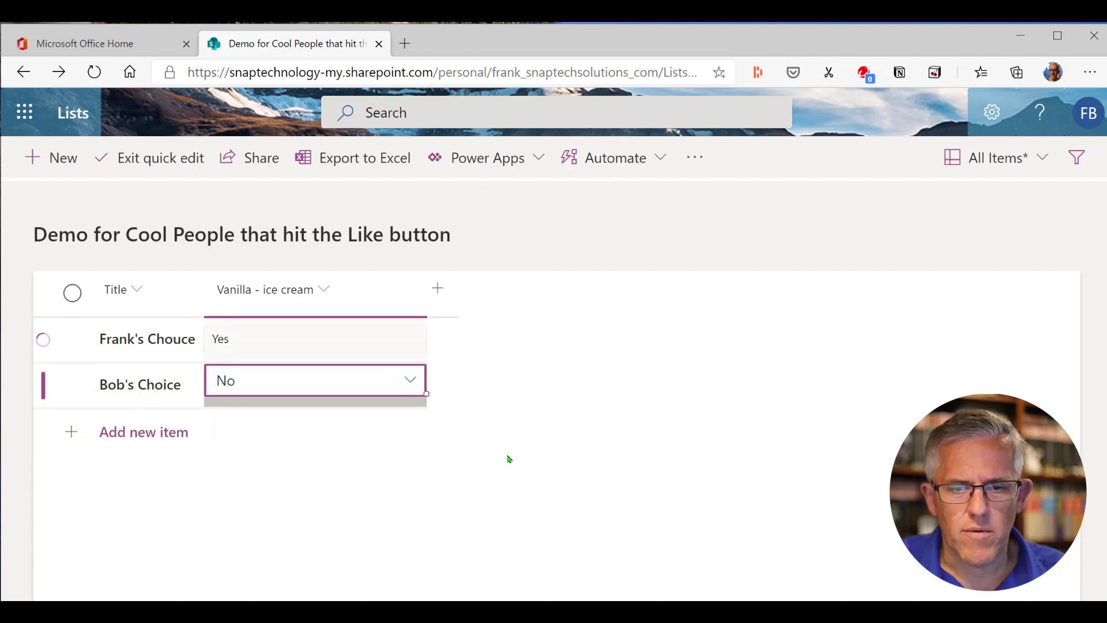
left_click(410, 380)
left_click(232, 453)
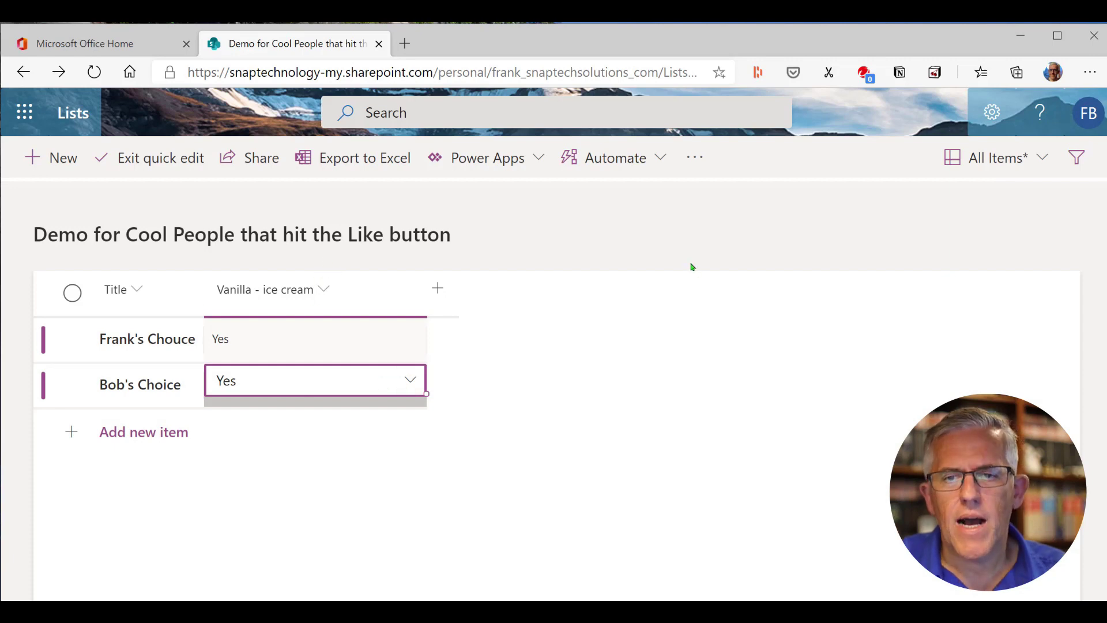
left_click(694, 158)
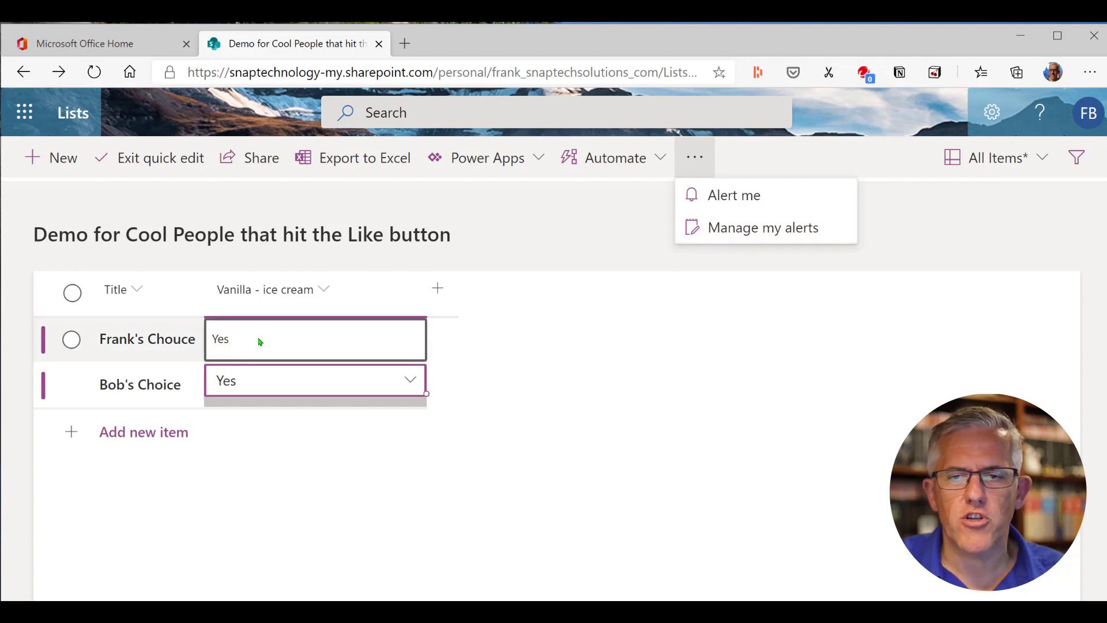
left_click(613, 428)
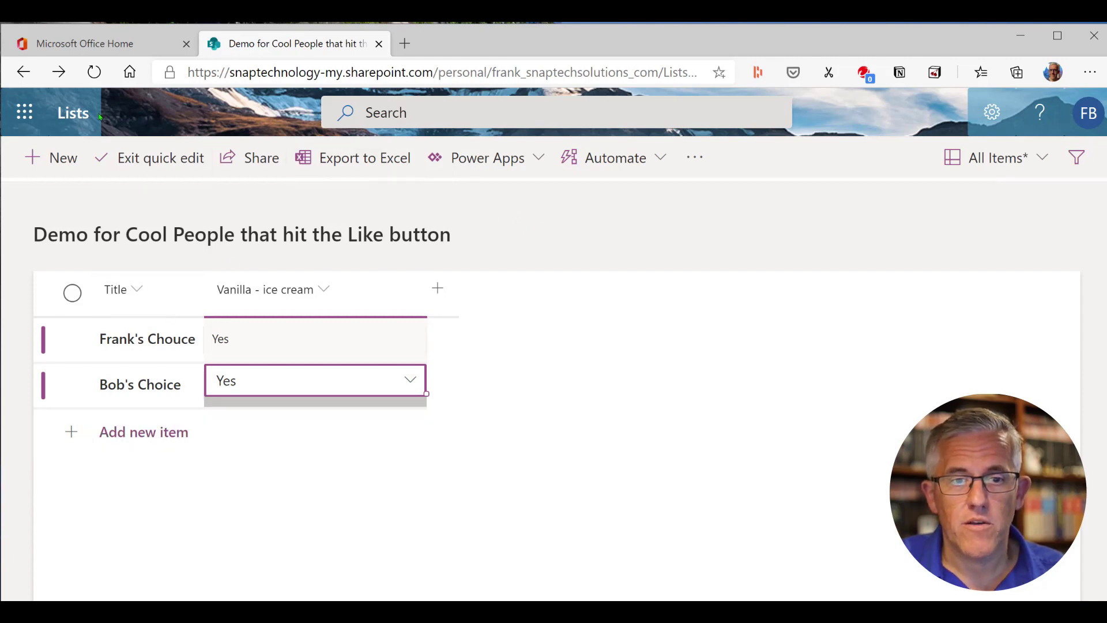
Go to the Lists home and filter it from Recent lists to My lists
left_click(71, 114)
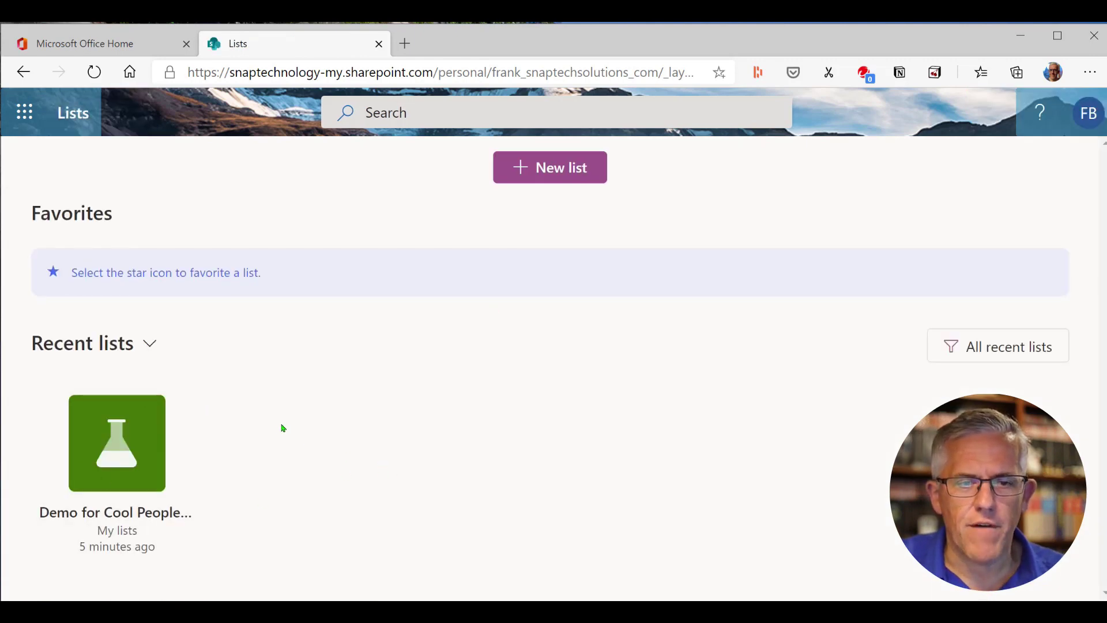
left_click(150, 343)
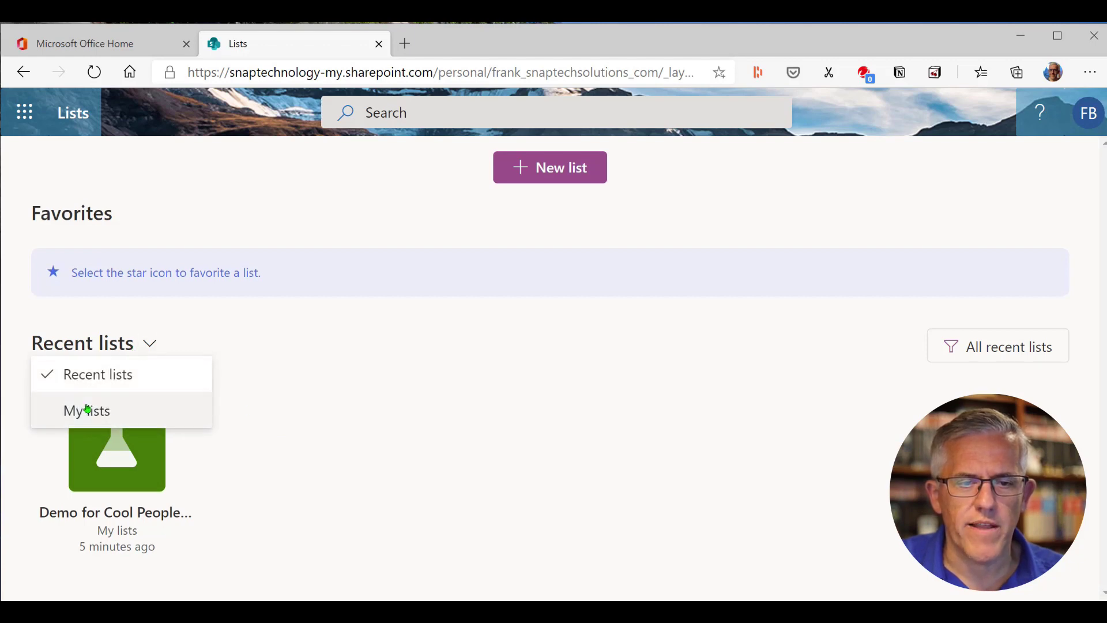
left_click(95, 412)
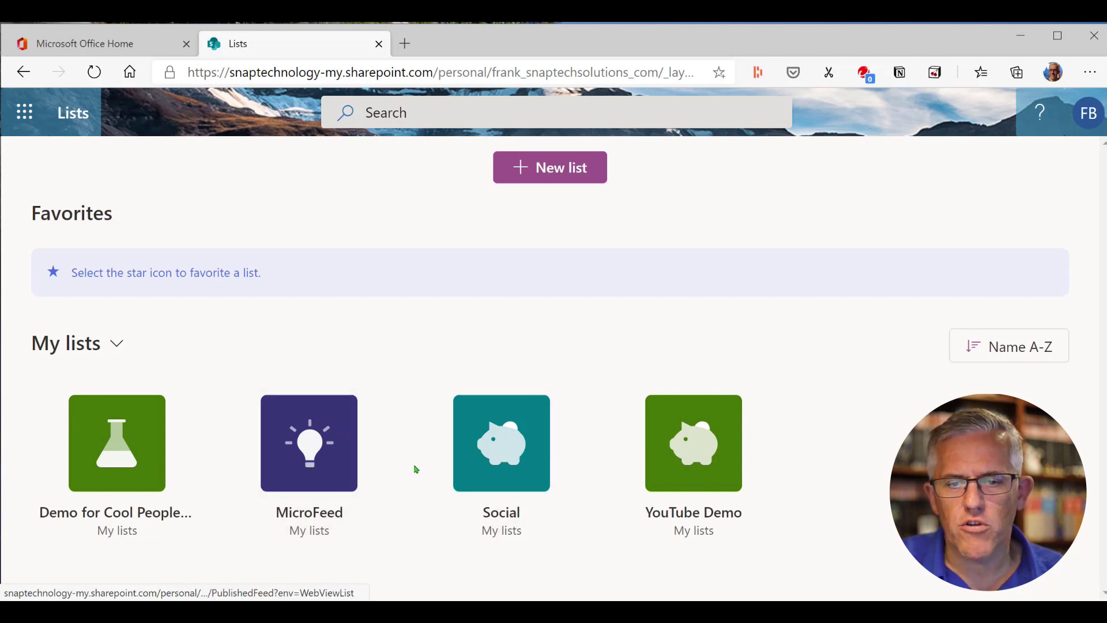
Open the Social list card under My lists
left_click(511, 453)
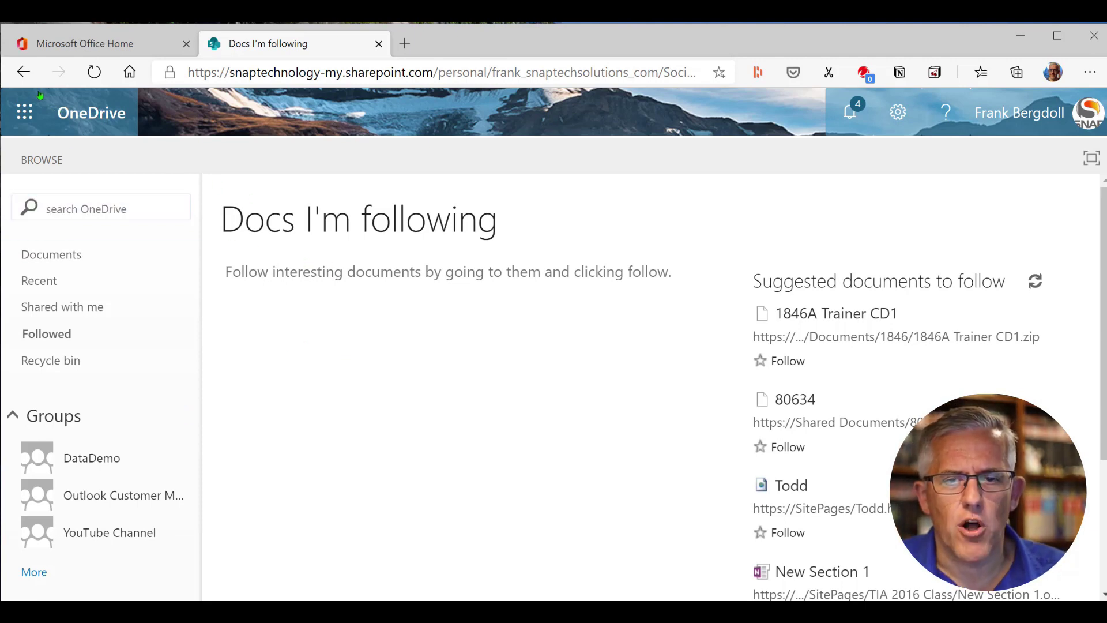
Go back to the Lists home and switch Recent lists to My lists
left_click(22, 73)
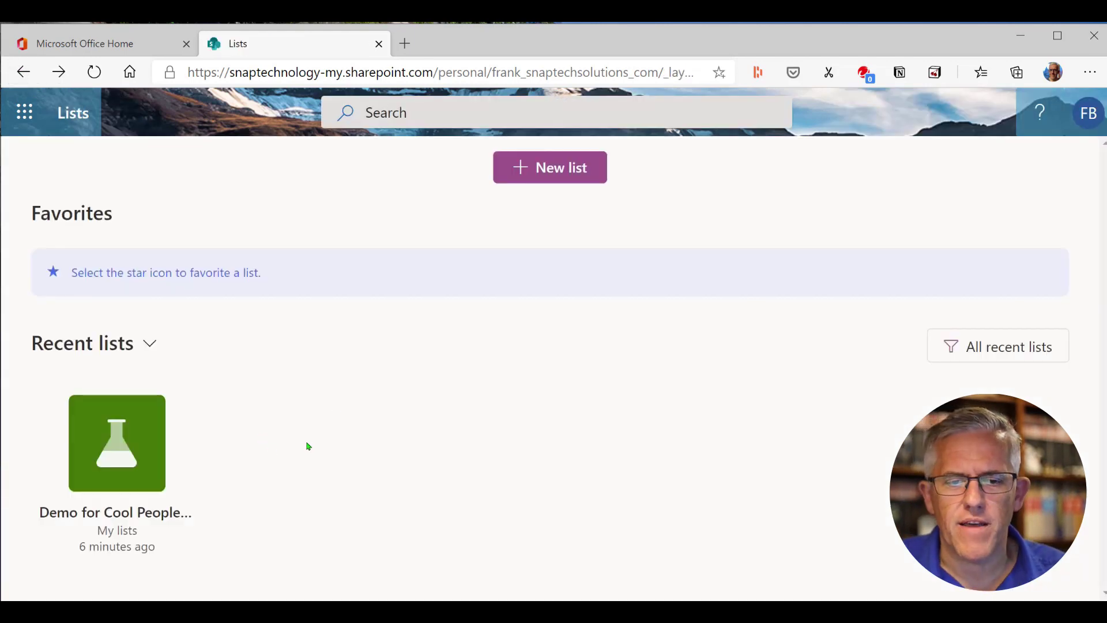
left_click(151, 345)
left_click(118, 408)
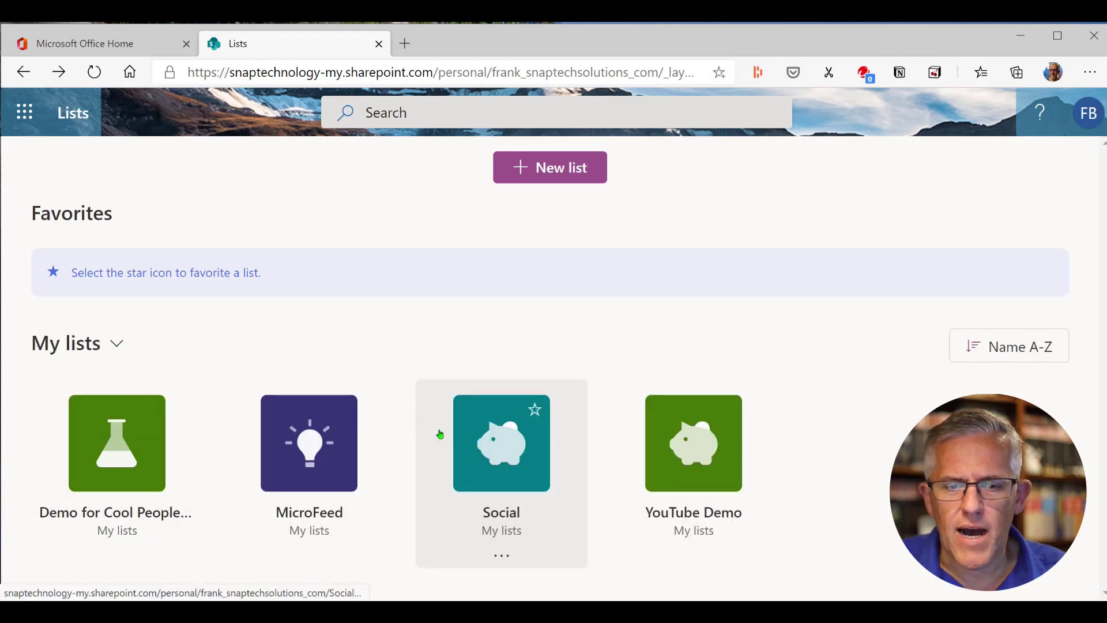